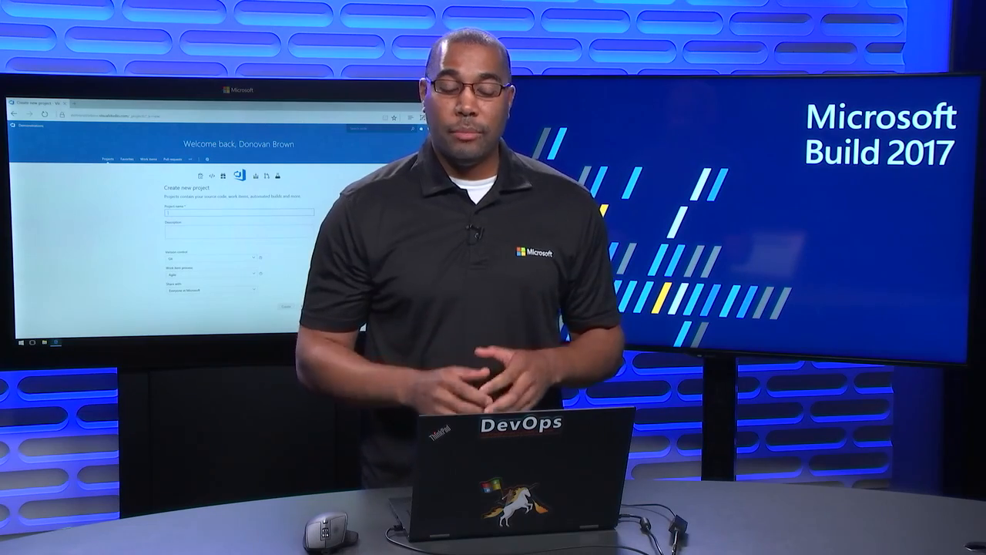
Create the FromVSTS project with Git version control and the Agile process, shared with Team Members.
{"action": "type", "text": "FromVSTS"}
{"action": "key", "text": "Tab"}
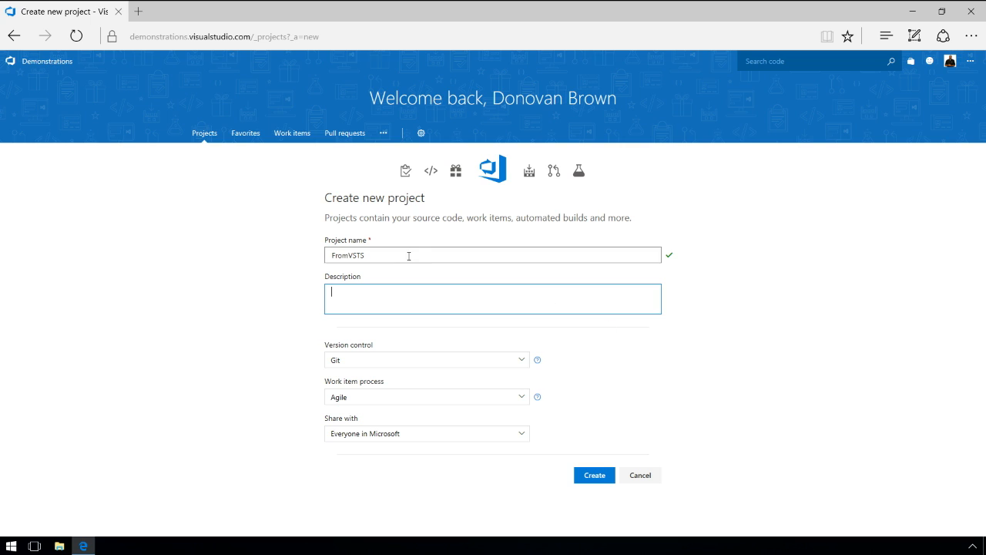
{"action": "left_click", "coordinate": [522, 361]}
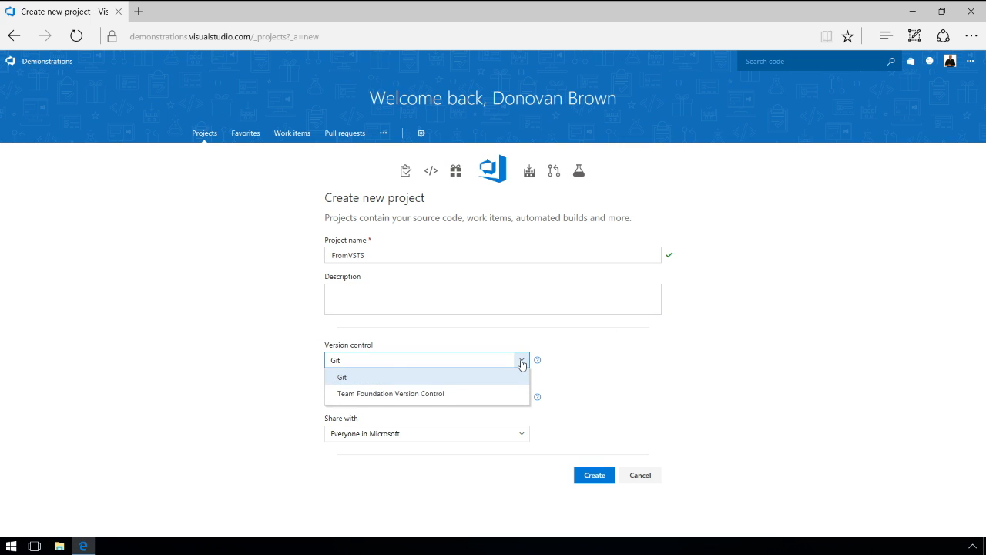
{"action": "left_click", "coordinate": [609, 383]}
{"action": "left_click", "coordinate": [522, 398]}
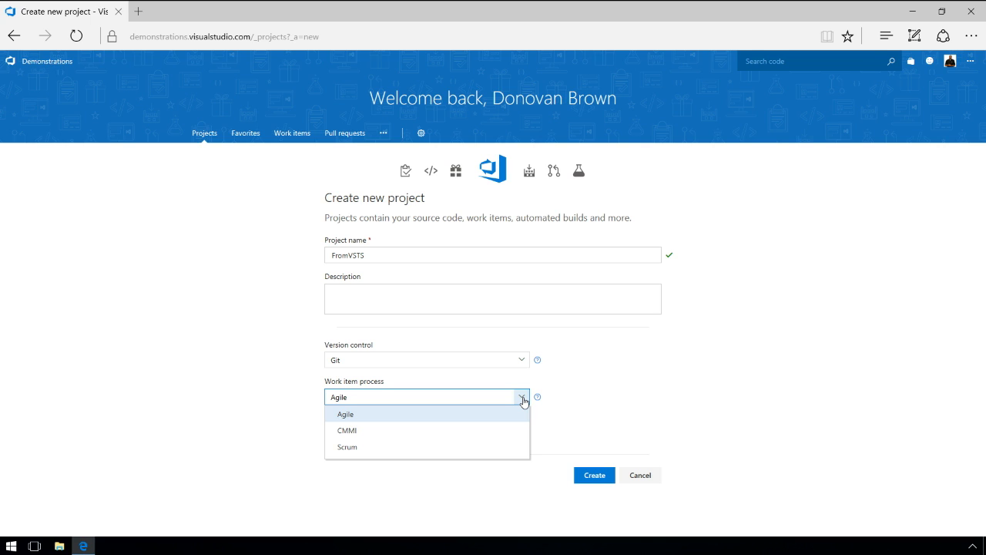
{"action": "left_click", "coordinate": [607, 382]}
{"action": "left_click", "coordinate": [522, 434]}
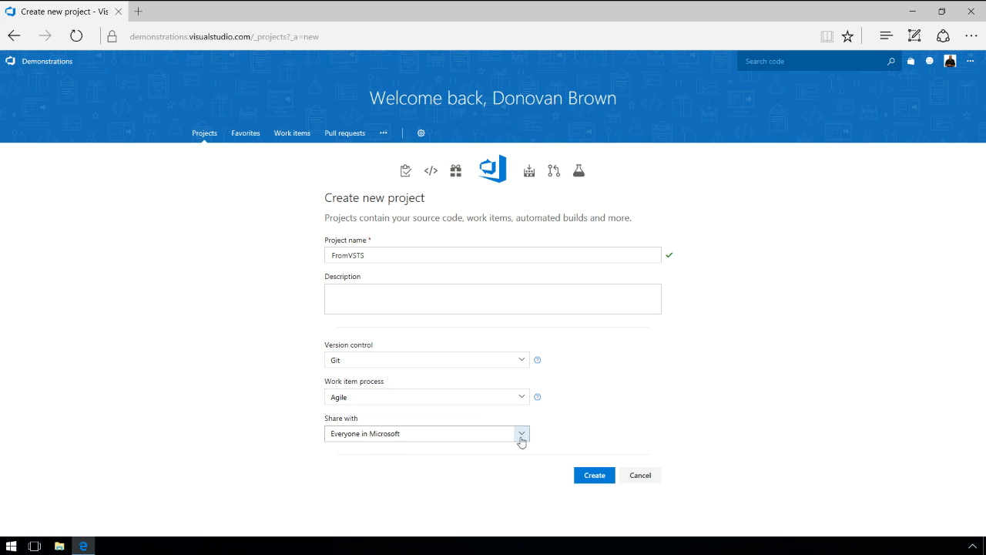
{"action": "left_click", "coordinate": [424, 468]}
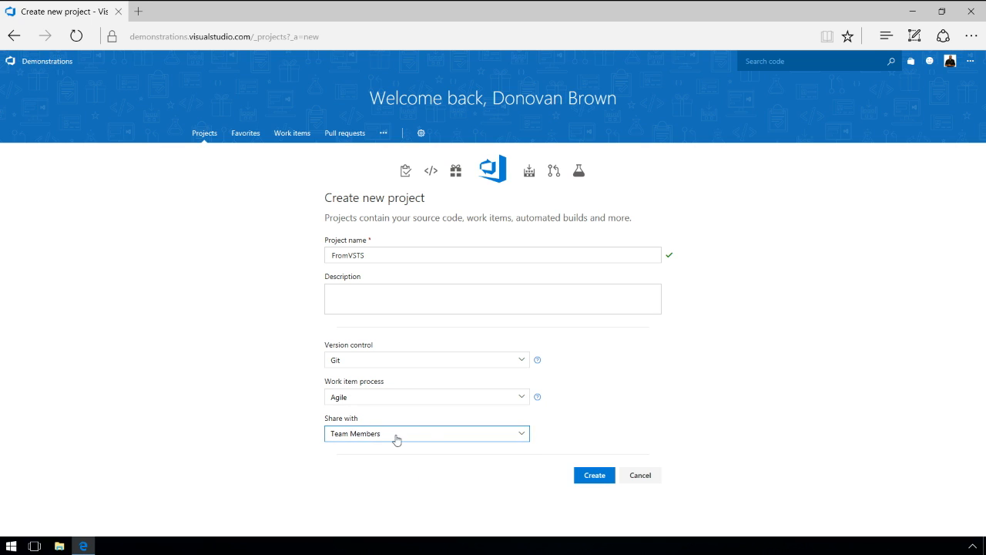
{"action": "left_click", "coordinate": [603, 472]}
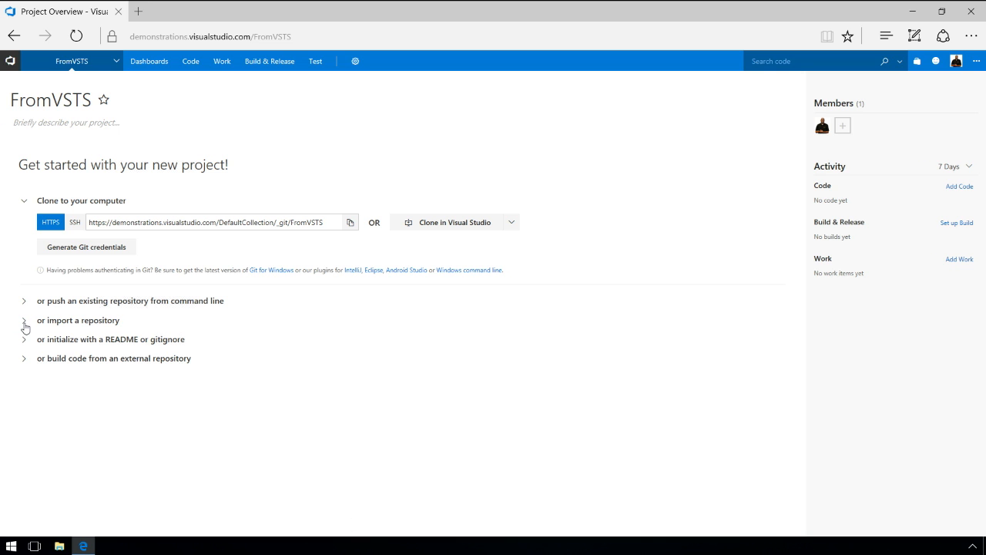
Import the SampleJava GitHub repository into FromVSTS from its pasted clone URL.
{"action": "left_click", "coordinate": [24, 327]}
{"action": "left_click", "coordinate": [67, 343]}
{"action": "left_click", "coordinate": [387, 333]}
{"action": "type", "text": "https://github.com/DarqueWarrior/SampleJava.git"}
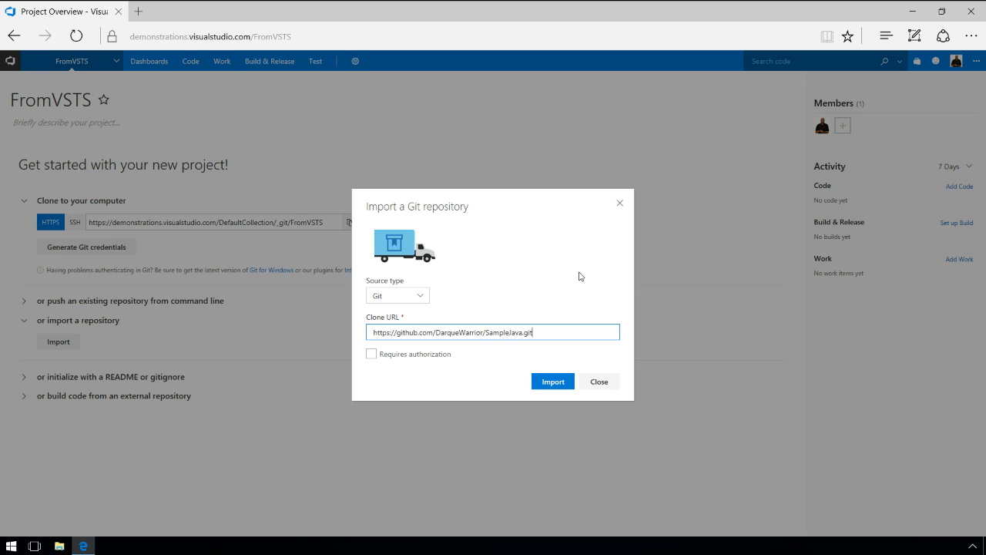
{"action": "left_click", "coordinate": [553, 381]}
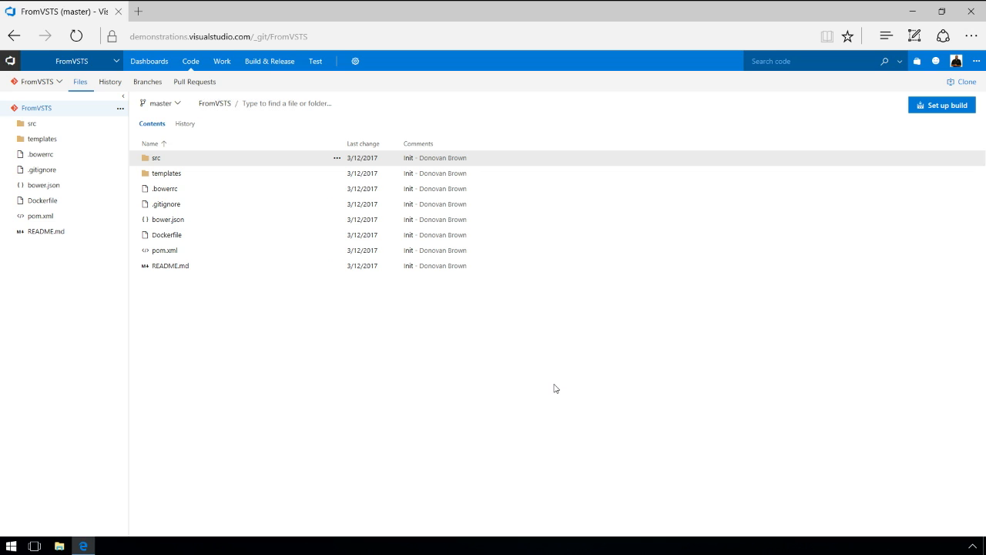
Set up a build for the repository and apply the Maven template from the template list.
{"action": "left_click", "coordinate": [946, 115]}
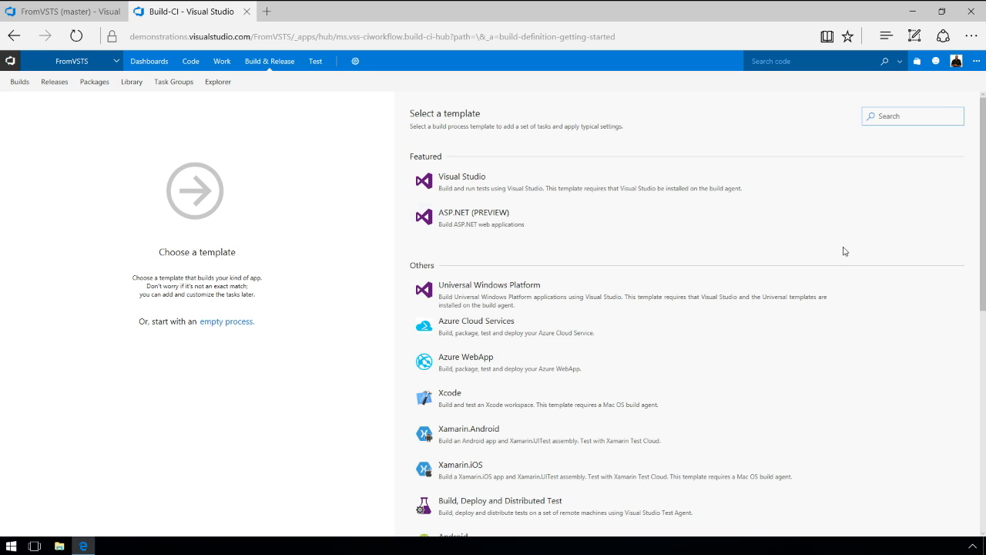
{"action": "left_click_drag", "start_coordinate": [982, 195], "coordinate": [984, 316]}
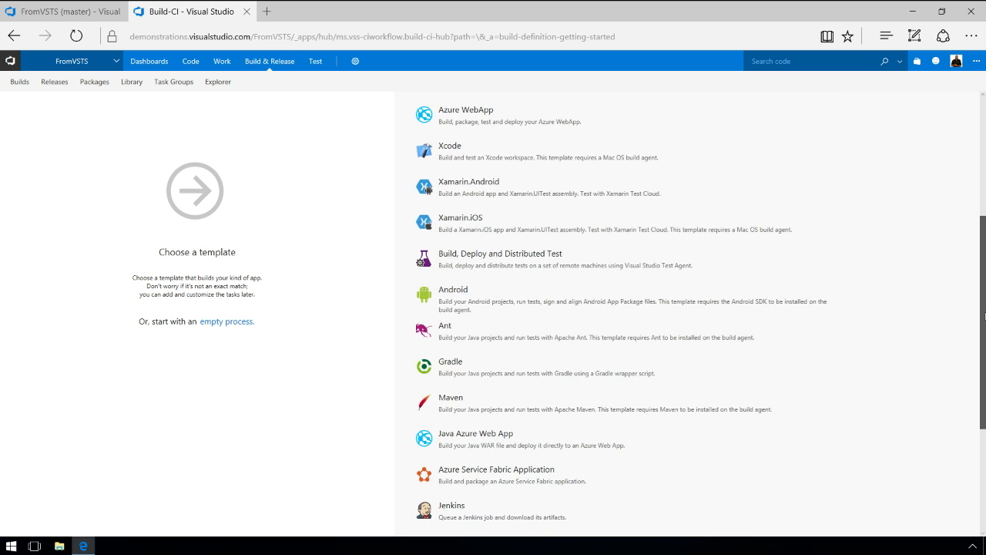
{"action": "left_click_drag", "start_coordinate": [984, 315], "coordinate": [983, 327]}
{"action": "scroll", "coordinate": [983, 328], "scroll_direction": "down", "scroll_amount": 2}
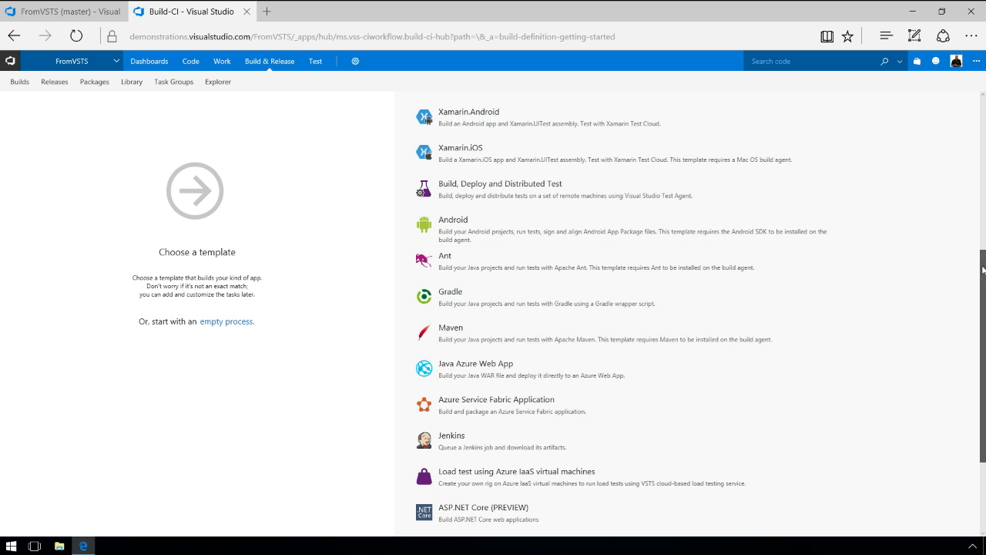
{"action": "scroll", "coordinate": [983, 269], "scroll_direction": "down", "scroll_amount": 2}
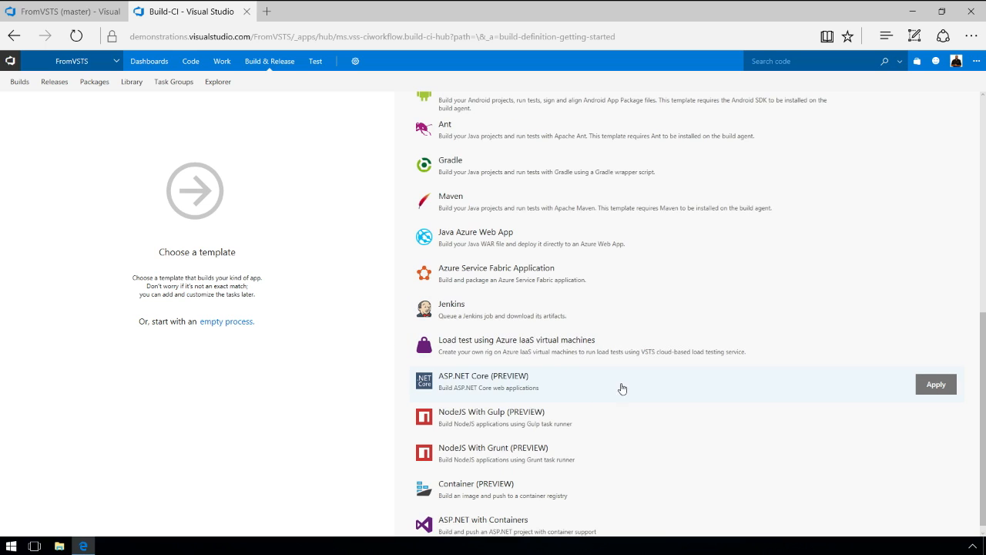
{"action": "left_click_drag", "start_coordinate": [984, 344], "coordinate": [985, 117]}
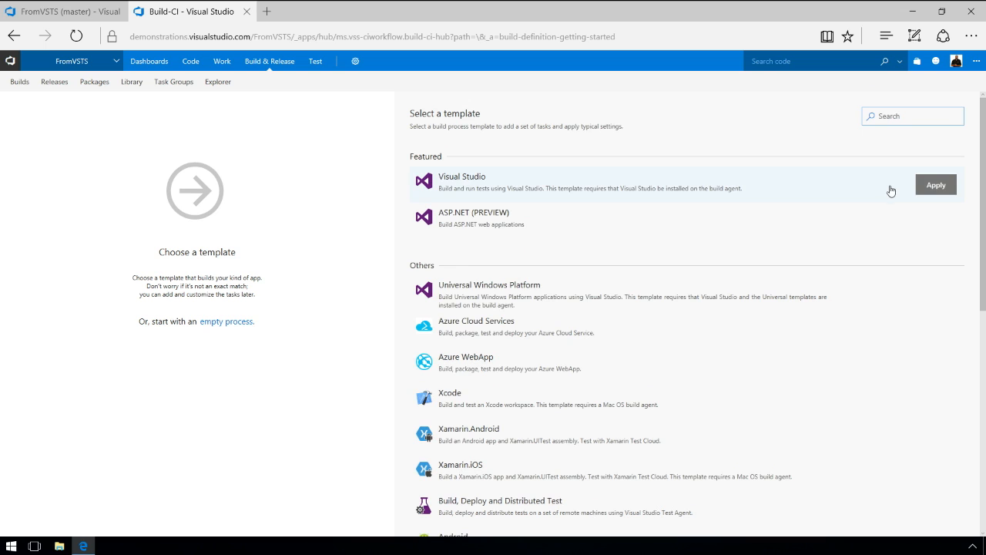
{"action": "left_click_drag", "start_coordinate": [983, 179], "coordinate": [982, 324]}
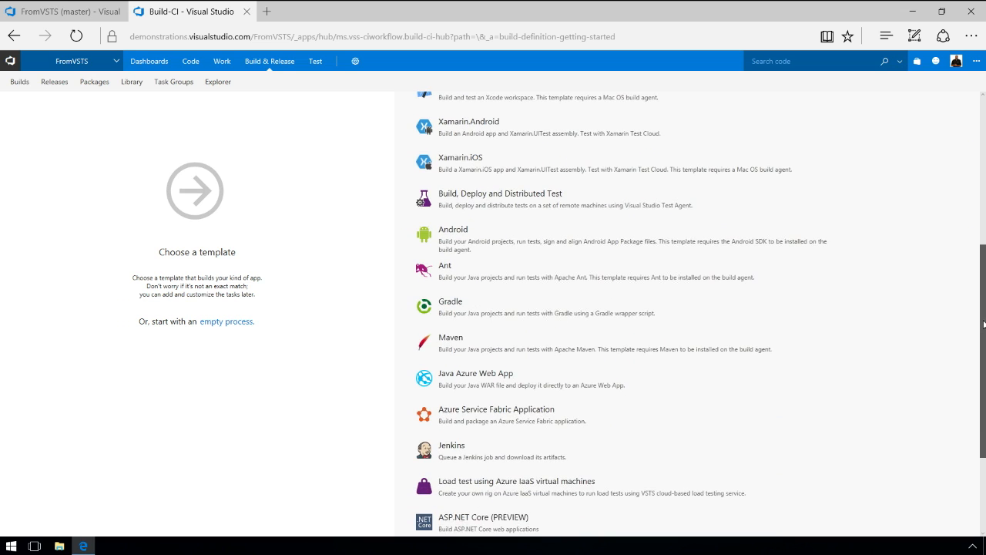
{"action": "mouse_move", "coordinate": [826, 358]}
{"action": "left_click", "coordinate": [929, 346]}
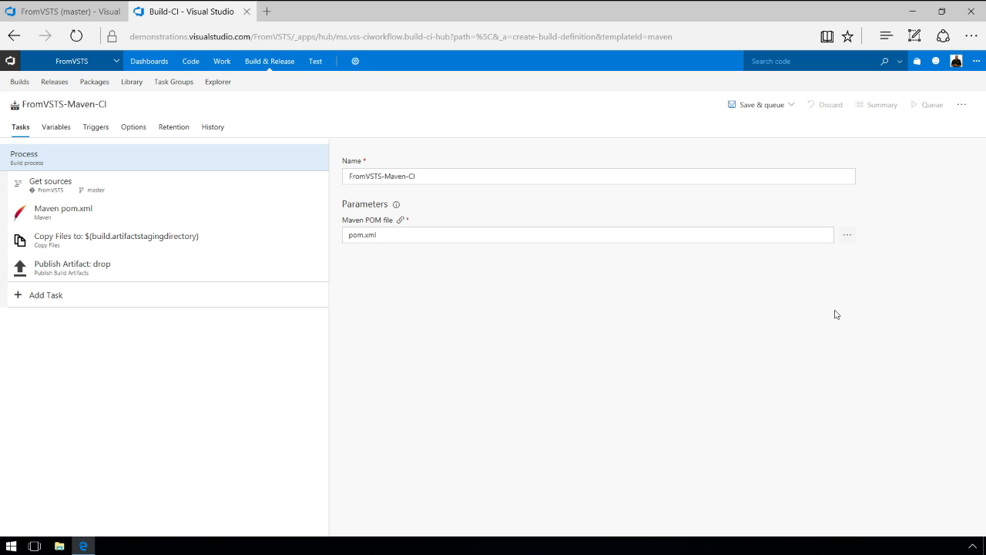
Remove the Copy Files and Publish Artifact tasks and add a Bower task.
{"action": "left_click", "coordinate": [264, 235]}
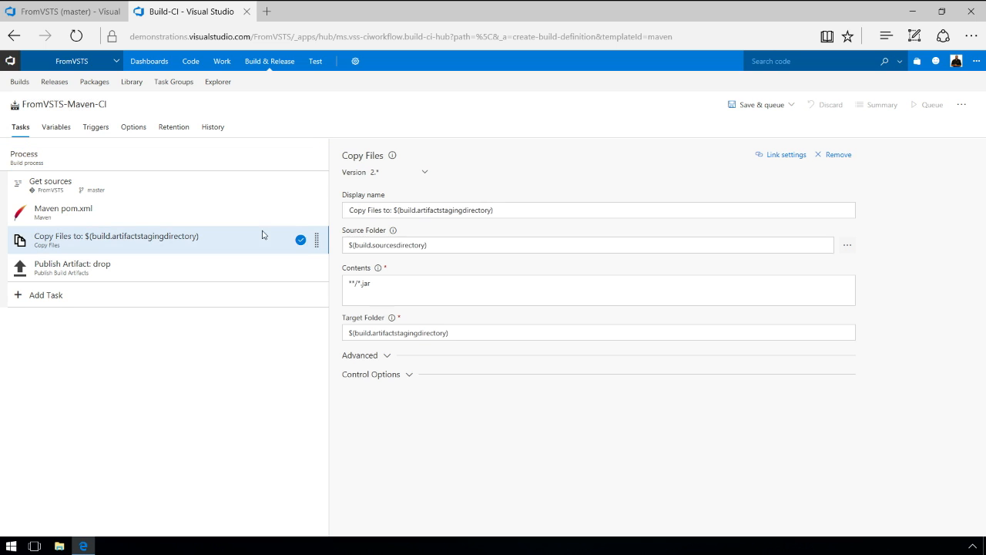
{"action": "left_click", "coordinate": [839, 155]}
{"action": "left_click", "coordinate": [838, 155]}
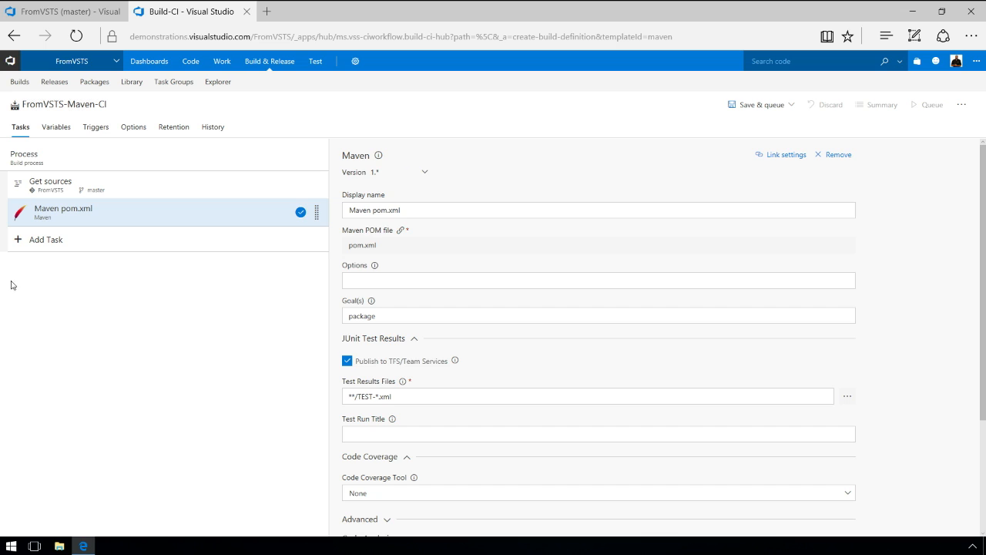
{"action": "left_click", "coordinate": [48, 247]}
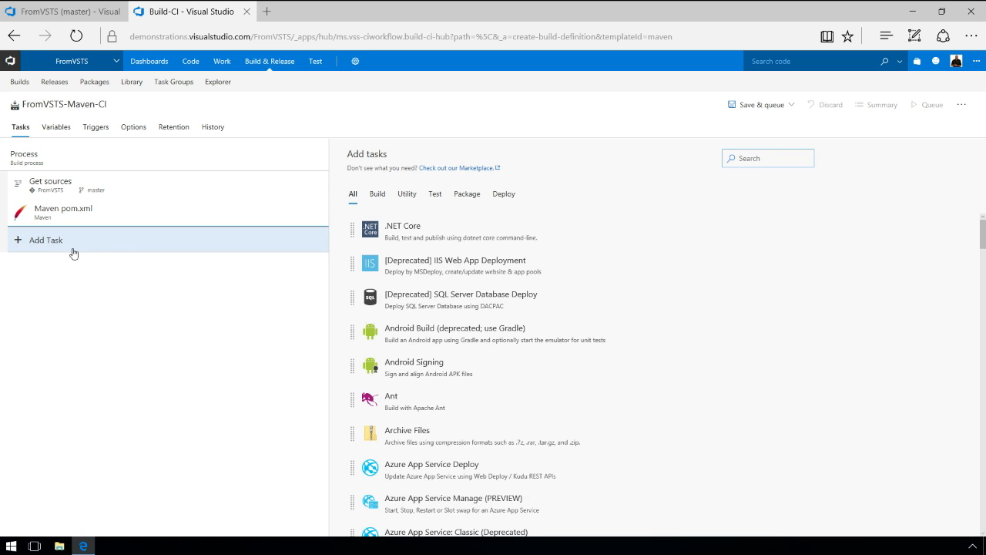
{"action": "left_click", "coordinate": [762, 158]}
{"action": "type", "text": "bower"}
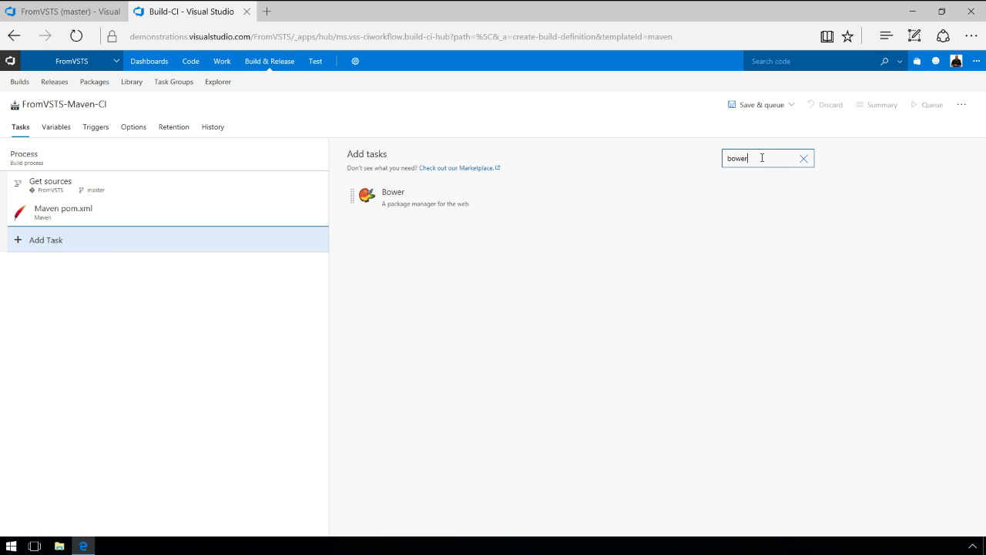
{"action": "left_click", "coordinate": [774, 197]}
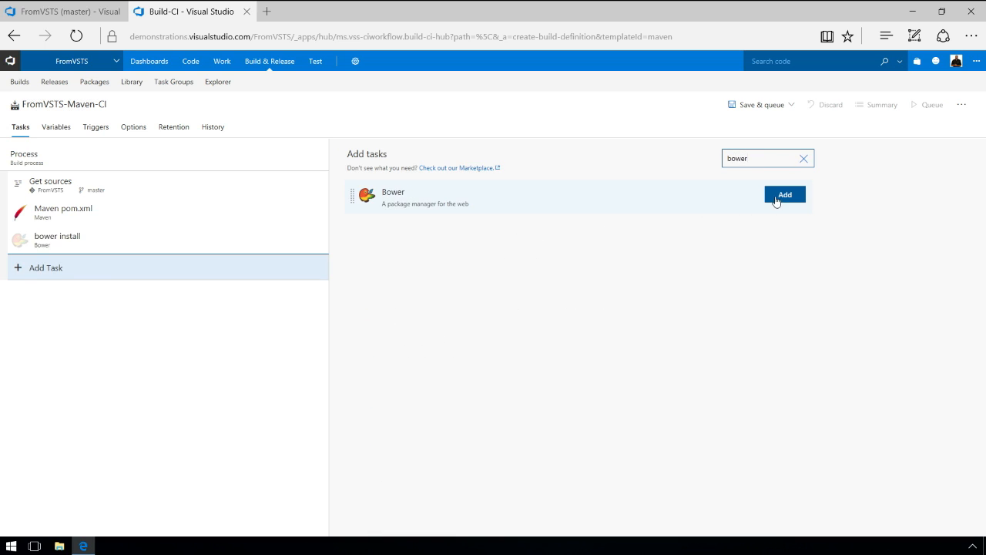
Add two Docker image-build tasks and move the Maven task below bower install.
{"action": "key", "text": "ctrl+a"}
{"action": "type", "text": "docker"}
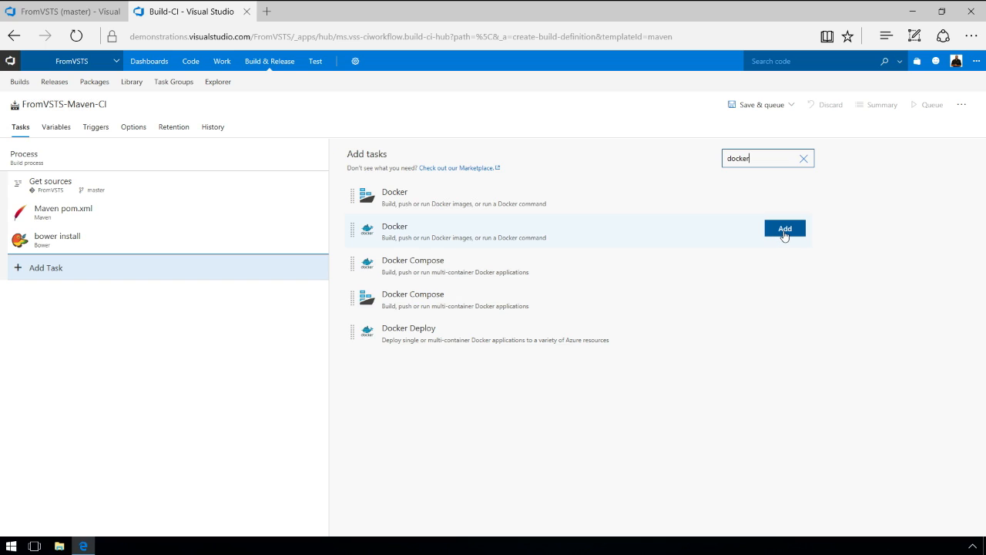
{"action": "left_click", "coordinate": [785, 232]}
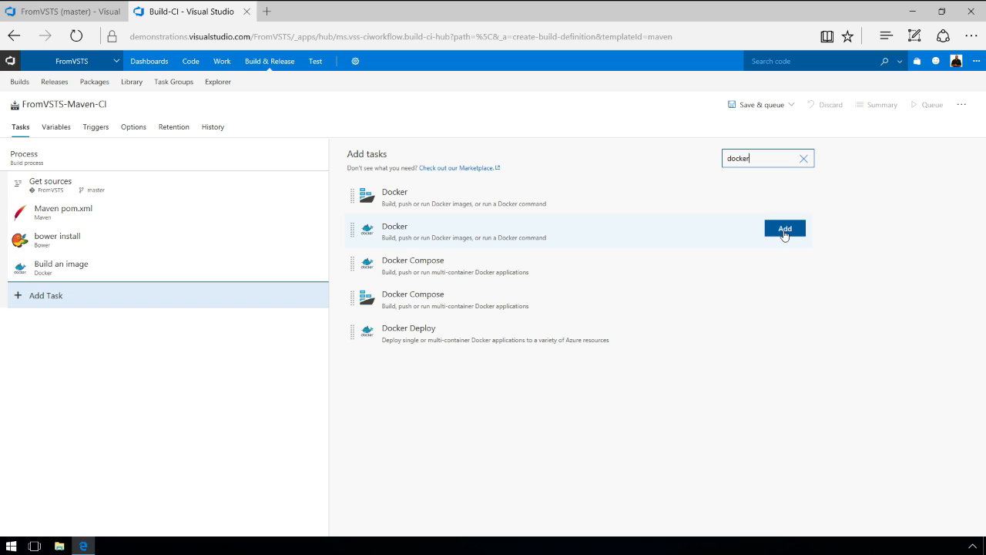
{"action": "left_click", "coordinate": [784, 231]}
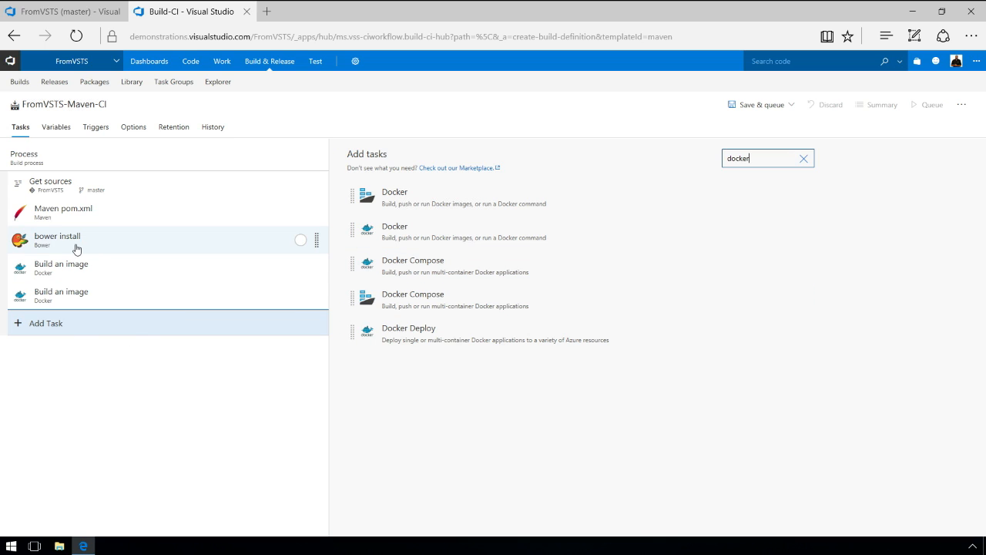
{"action": "left_click_drag", "start_coordinate": [72, 216], "coordinate": [59, 251]}
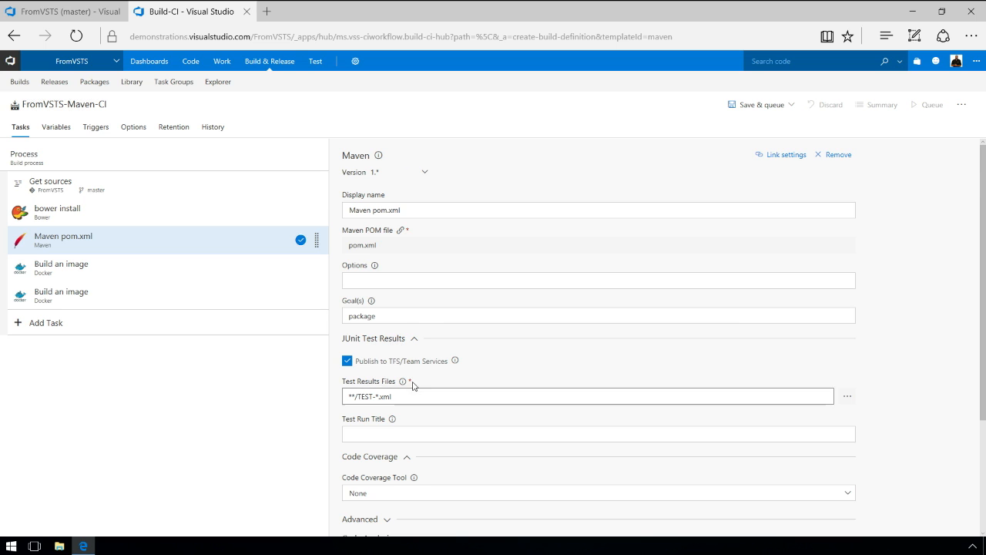
Set the Maven task's code coverage tool to JaCoCo, enable SonarQube analysis, and open endpoint management.
{"action": "scroll", "coordinate": [410, 382], "scroll_direction": "down", "scroll_amount": 3}
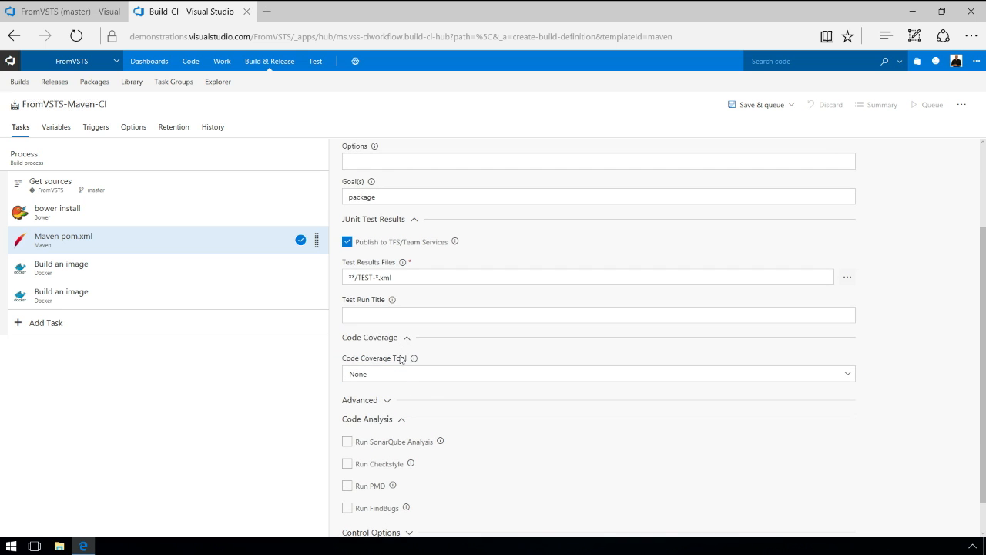
{"action": "left_click", "coordinate": [400, 375]}
{"action": "left_click", "coordinate": [364, 420]}
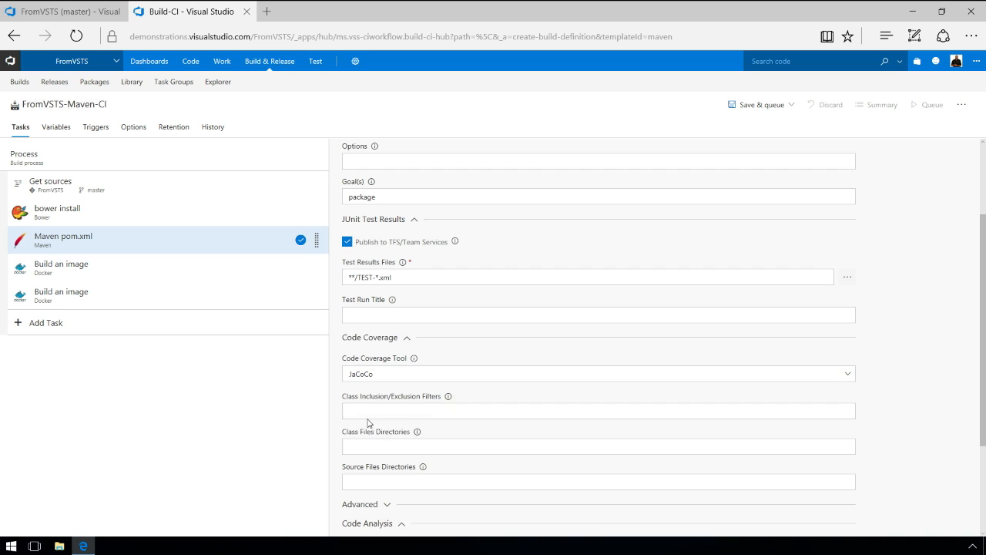
{"action": "scroll", "coordinate": [462, 349], "scroll_direction": "down", "scroll_amount": 2}
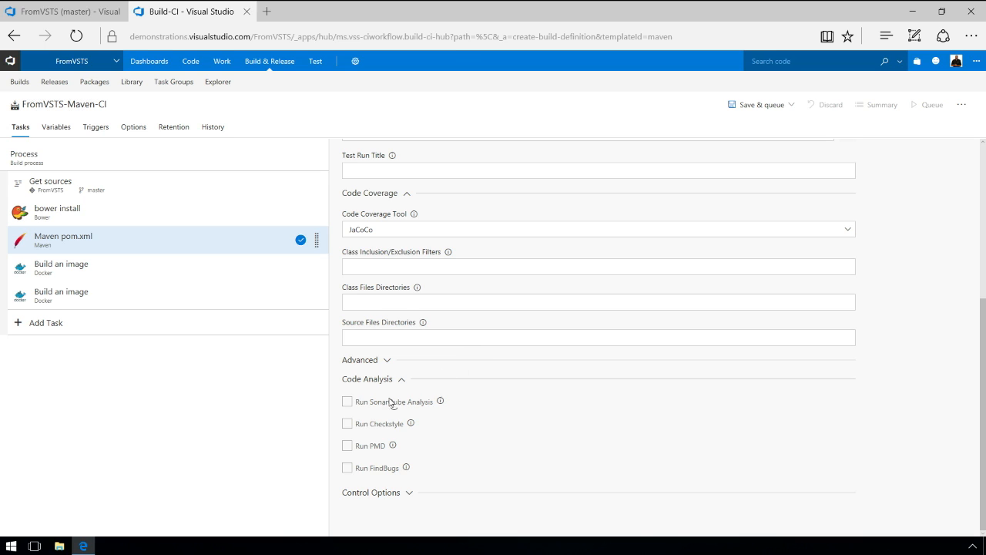
{"action": "left_click", "coordinate": [346, 402]}
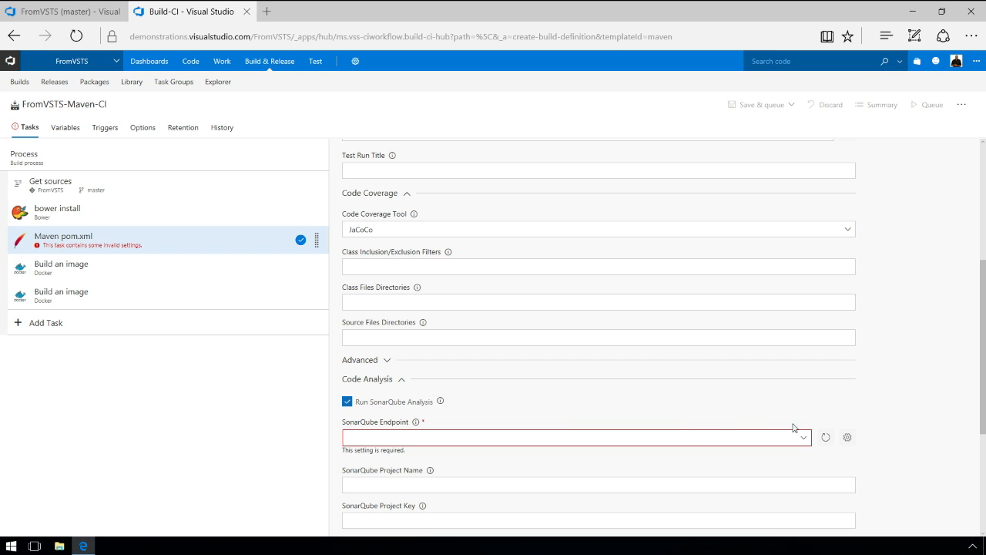
{"action": "left_click", "coordinate": [848, 437]}
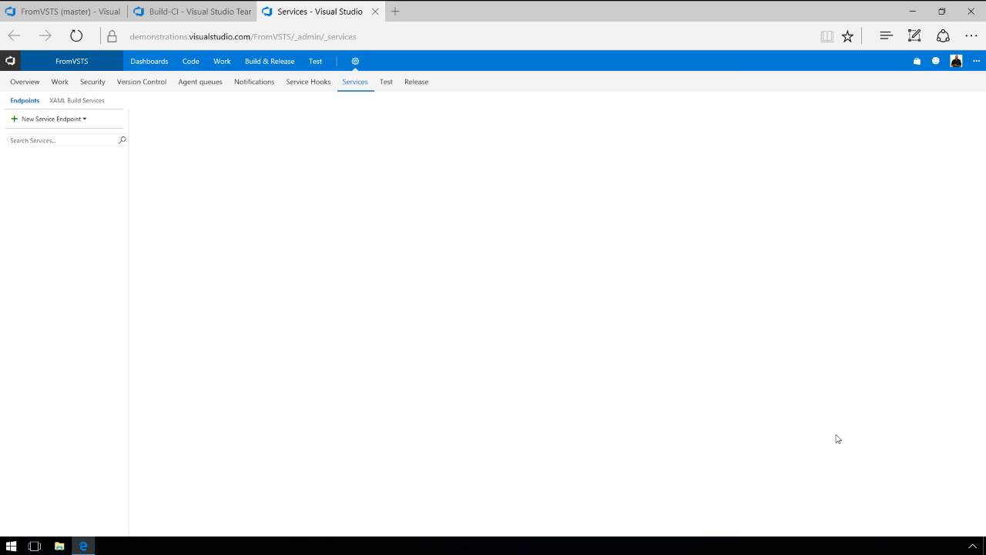
Create a Generic endpoint named and pointing to the SonarQube URL, entering the user name and password.
{"action": "left_click", "coordinate": [73, 121]}
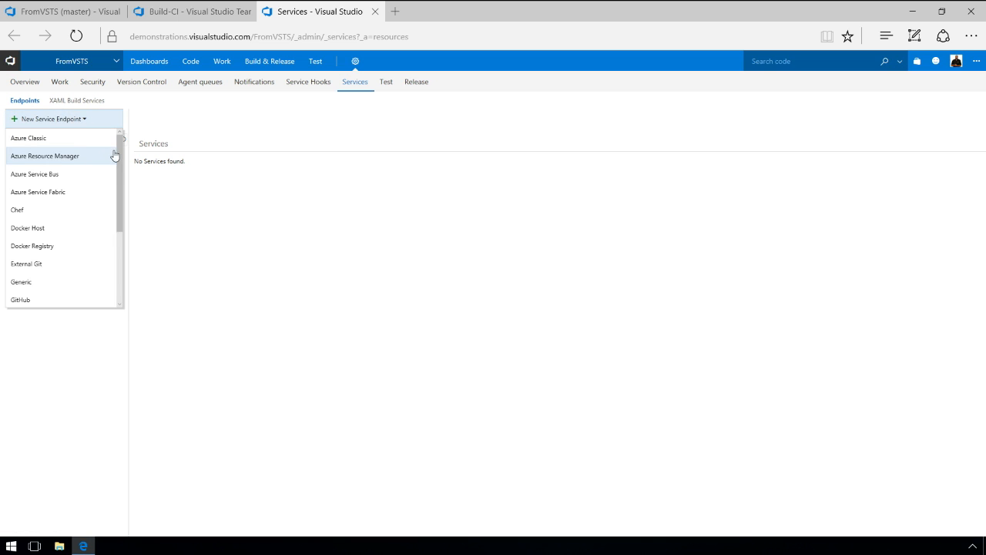
{"action": "left_click_drag", "start_coordinate": [120, 148], "coordinate": [115, 194]}
{"action": "left_click", "coordinate": [31, 209]}
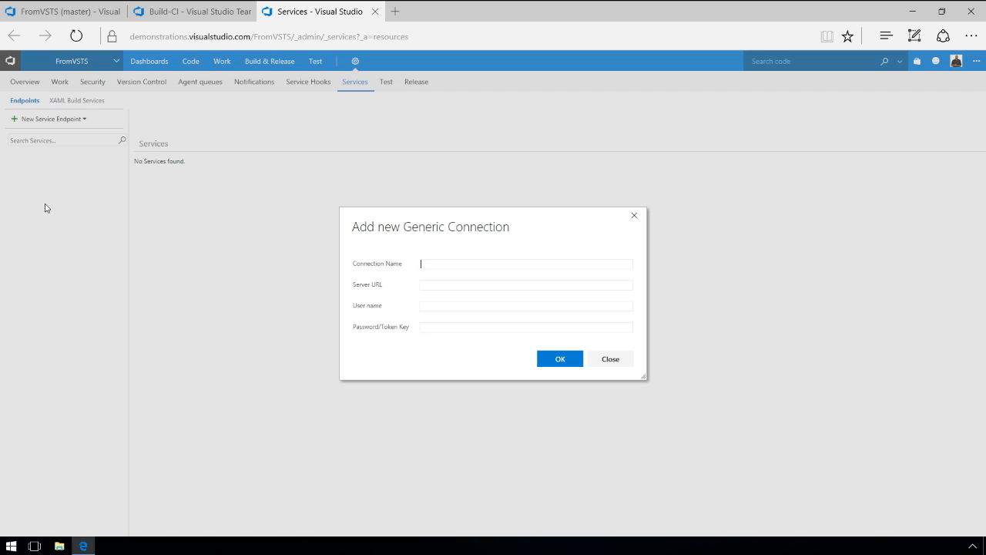
{"action": "key", "text": "ctrl+v"}
{"action": "key", "text": "ctrl+v"}
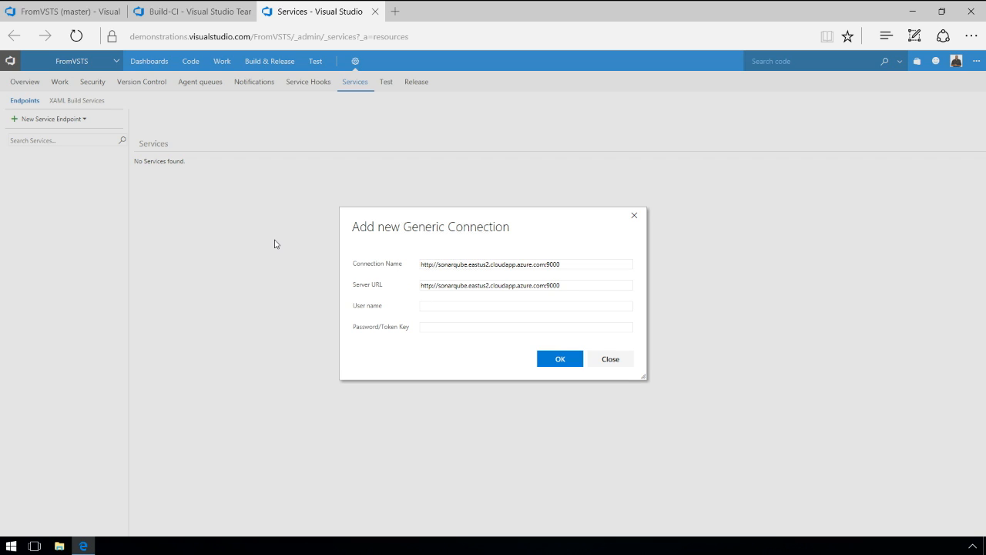
{"action": "type", "text": "admin"}
{"action": "key", "text": "Tab"}
{"action": "type", "text": "••••••••"}
{"action": "key", "text": "Tab"}
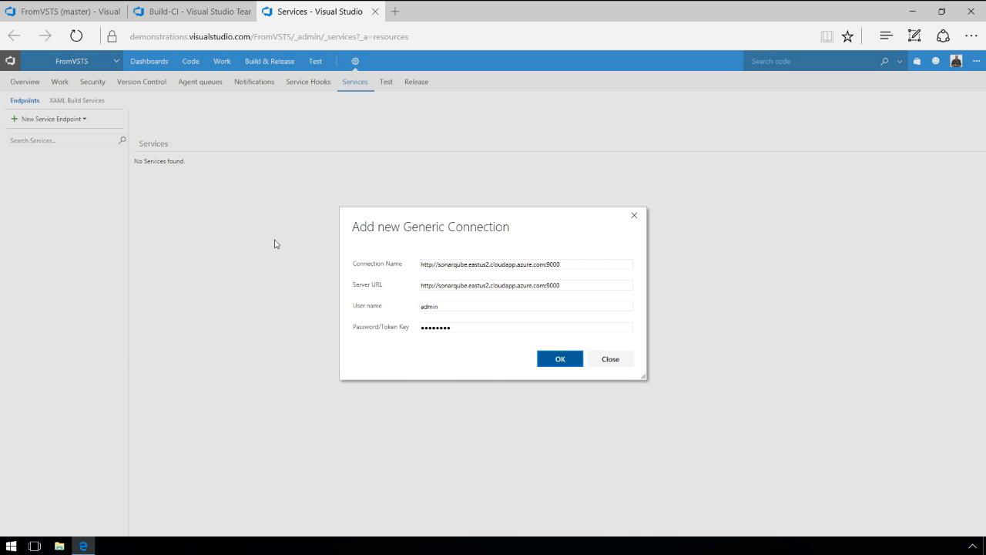
{"action": "left_click", "coordinate": [556, 360]}
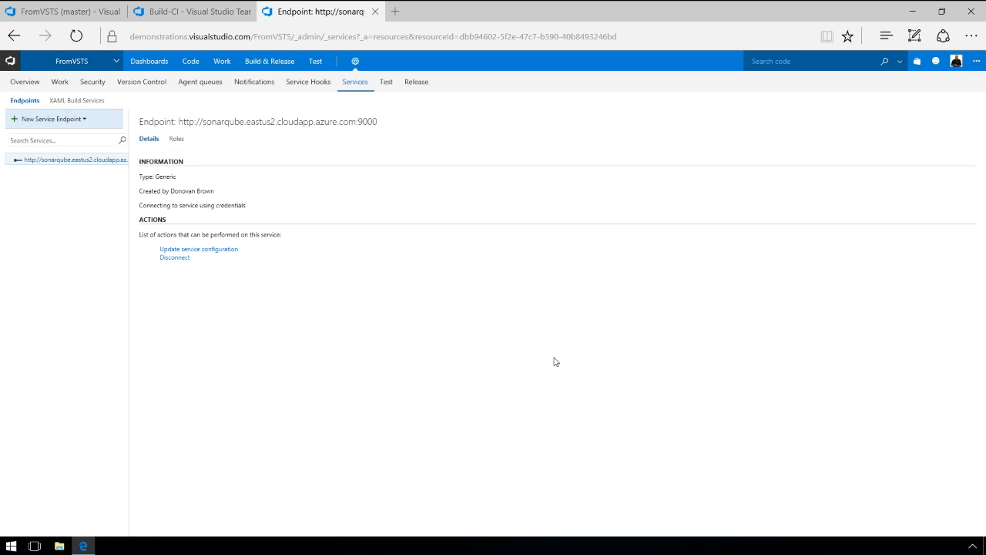
Back in the build, select the new SonarQube endpoint for Maven and open the first Docker task.
{"action": "key", "text": "ctrl+w"}
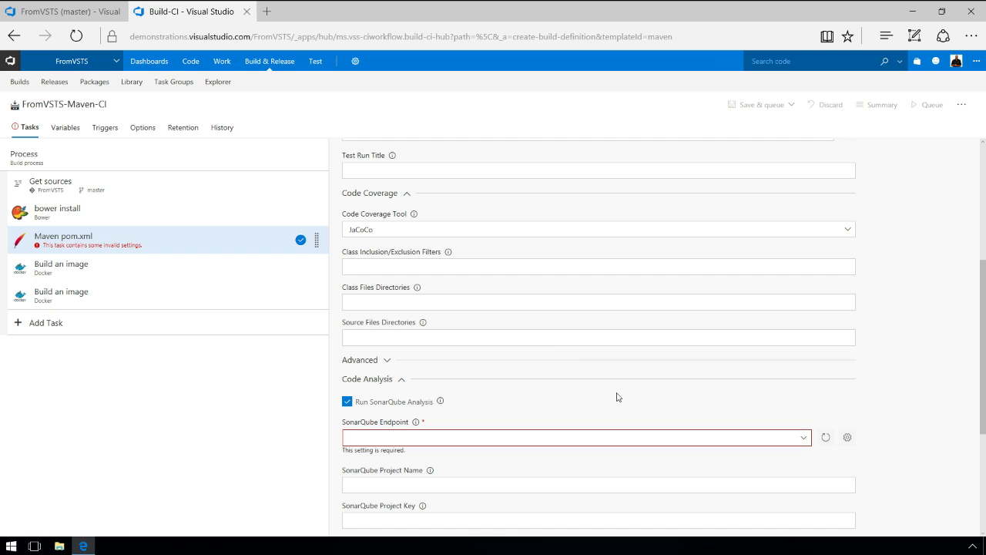
{"action": "left_click", "coordinate": [805, 440]}
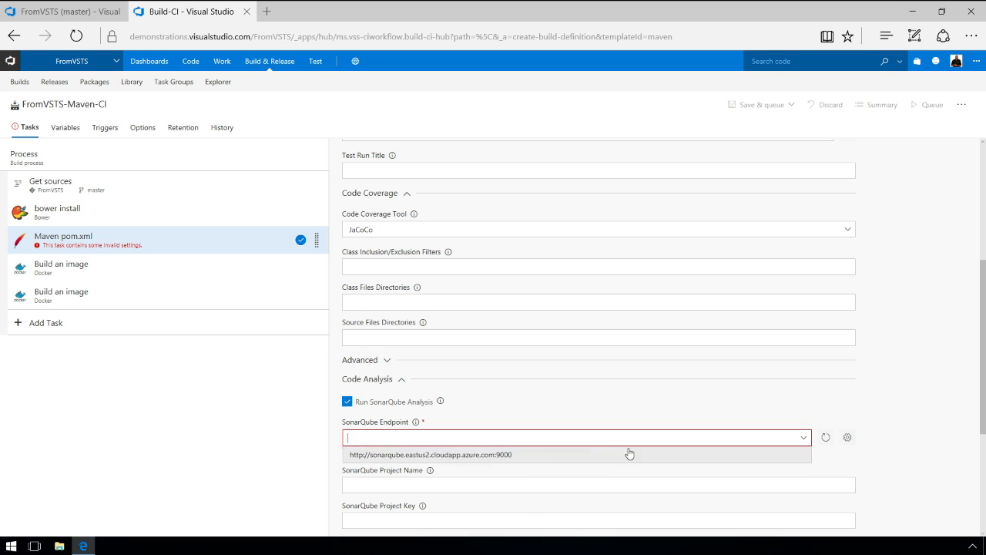
{"action": "left_click", "coordinate": [541, 462]}
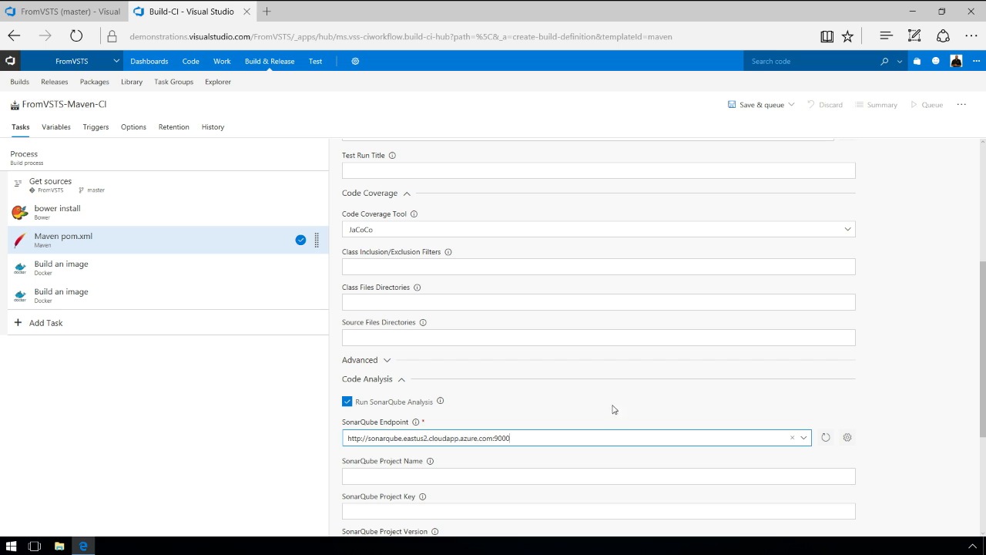
{"action": "left_click", "coordinate": [90, 275]}
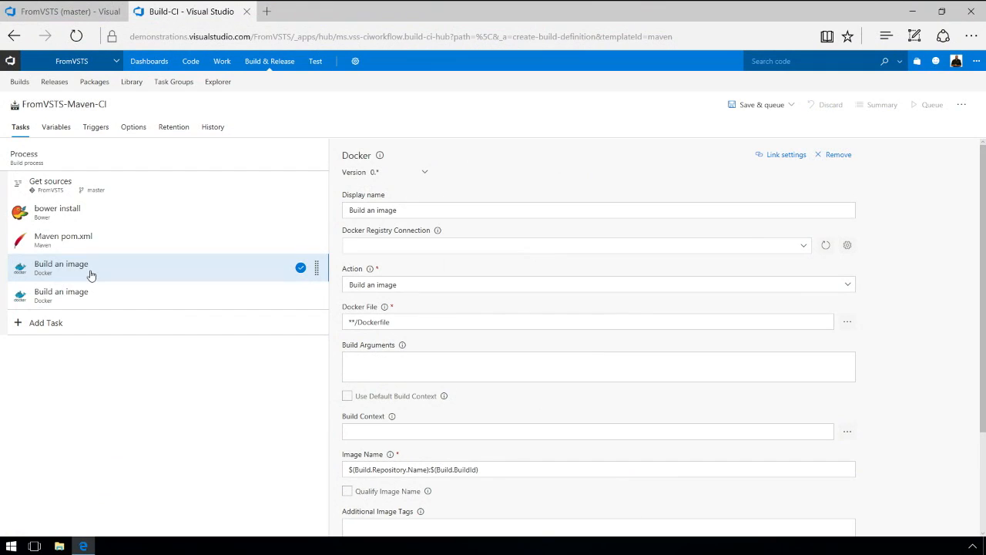
From the Docker registry connection setting, open endpoint management in a new tab and list endpoint types.
{"action": "left_click", "coordinate": [803, 252]}
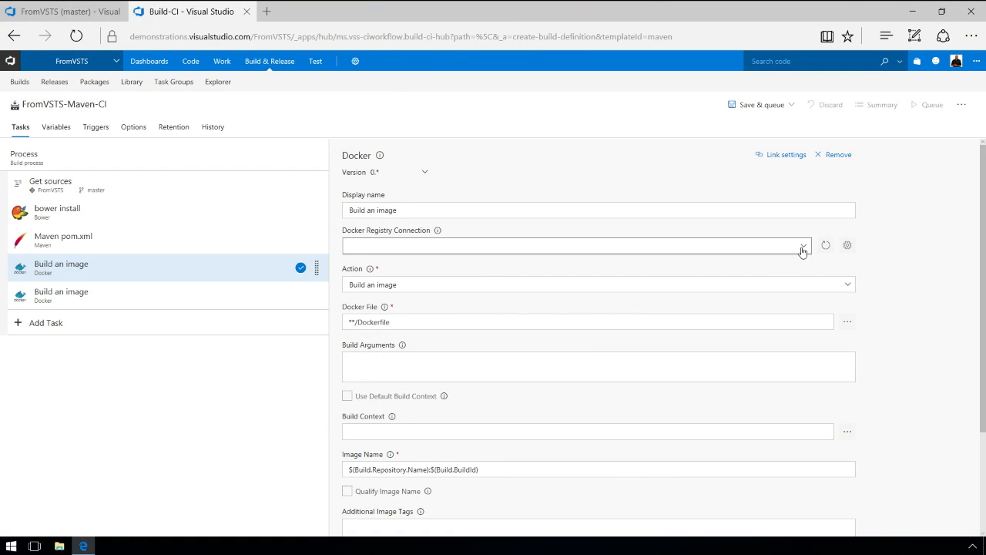
{"action": "left_click", "coordinate": [848, 245]}
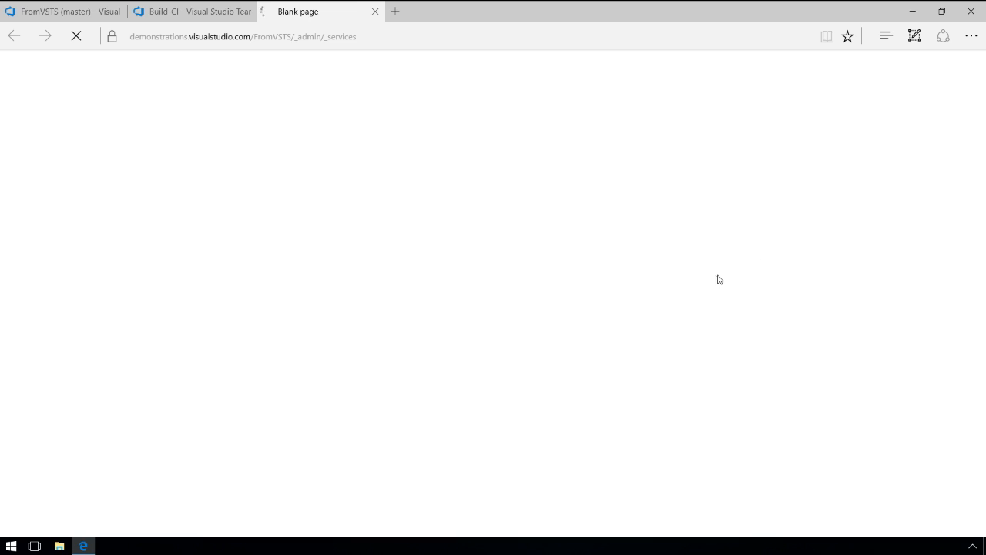
{"action": "left_click", "coordinate": [46, 120]}
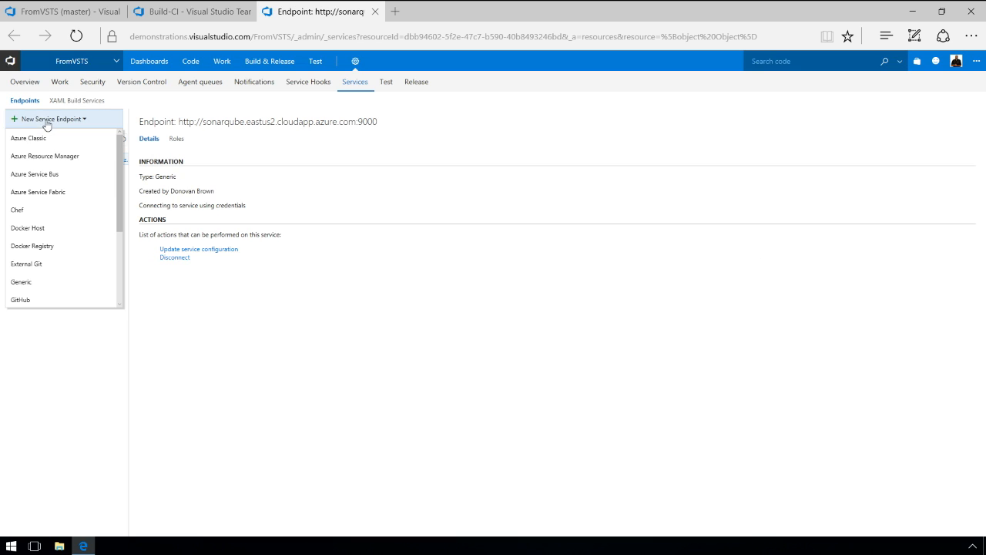
Create a Docker Host endpoint for tcp://my2016dockerhost.westus.cloudapp.azure.com:2376 with CA certificate, certificate and key.
{"action": "left_click", "coordinate": [39, 231]}
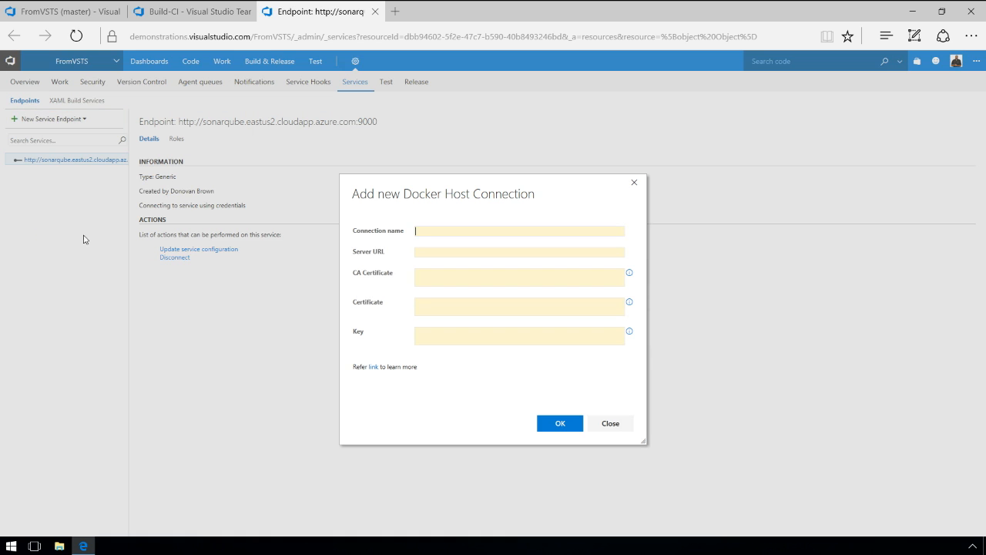
{"action": "type", "text": "tcp://my2016dockerhost.westus.cloudapp.azure.com:2376"}
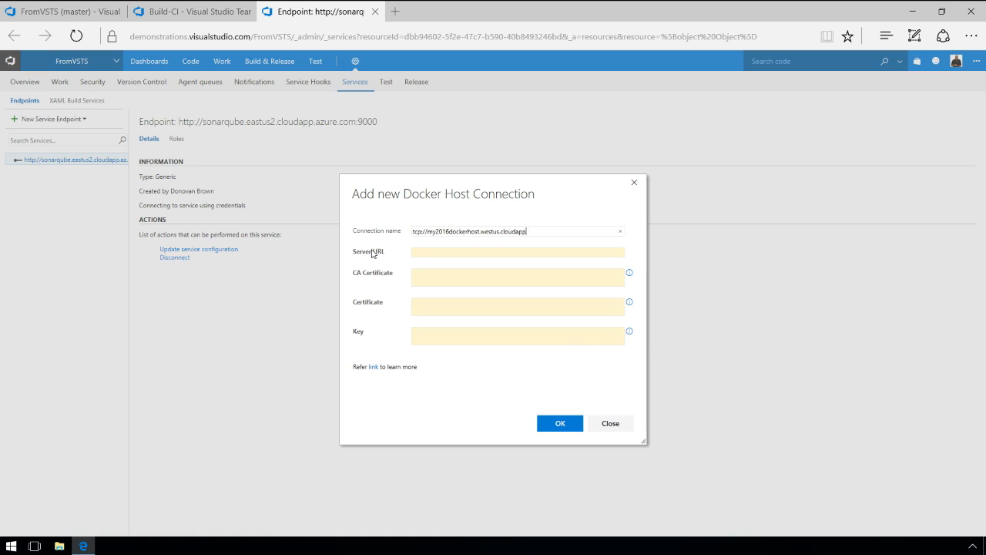
{"action": "left_click", "coordinate": [434, 252]}
{"action": "type", "text": "tcp://my2016dockerhost.westus.cloudapp.azure.com:2376"}
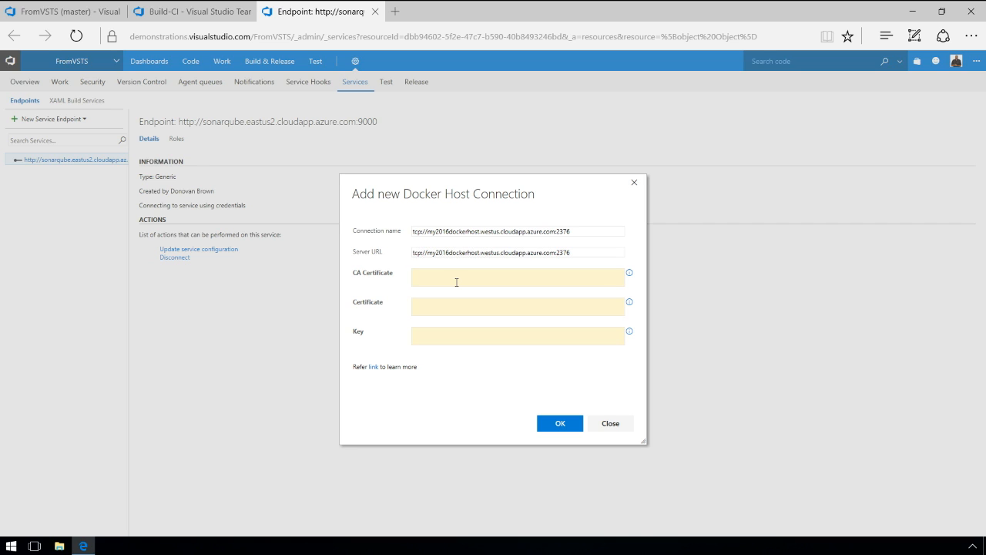
{"action": "key", "text": "ctrl+v"}
{"action": "key", "text": "Tab"}
{"action": "type", "text": "c"}
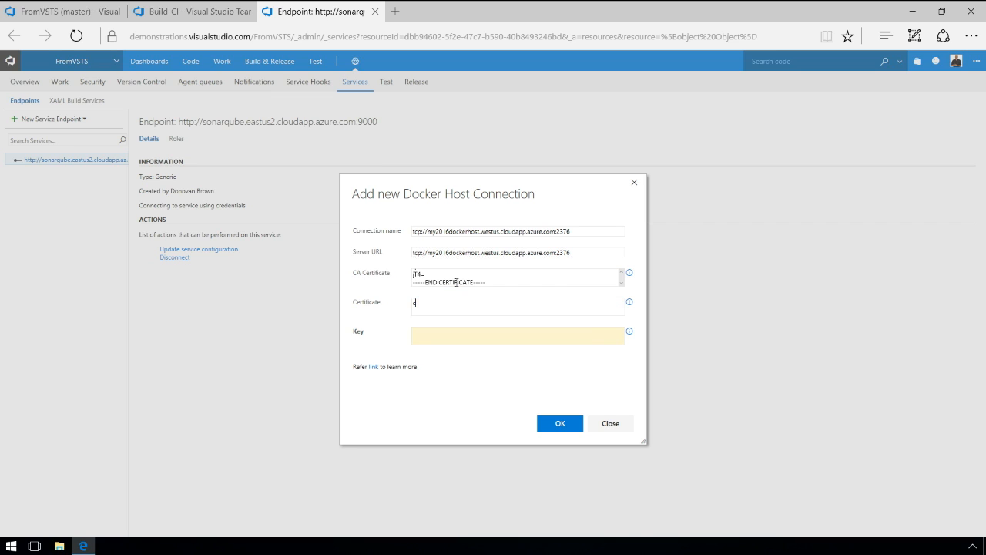
{"action": "type", "text": "ert"}
{"action": "key", "text": "Tab"}
{"action": "key", "text": "ctrl+v"}
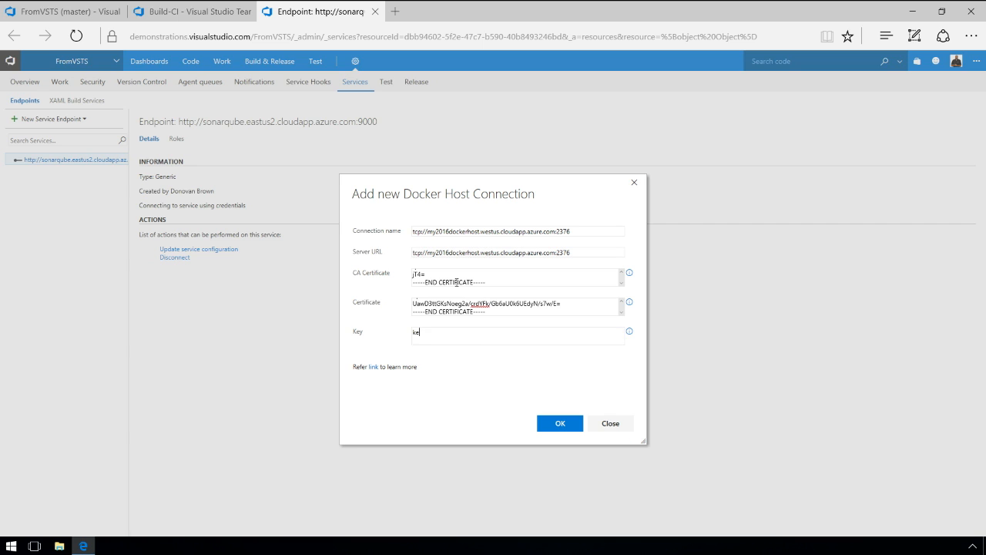
{"action": "key", "text": "Tab"}
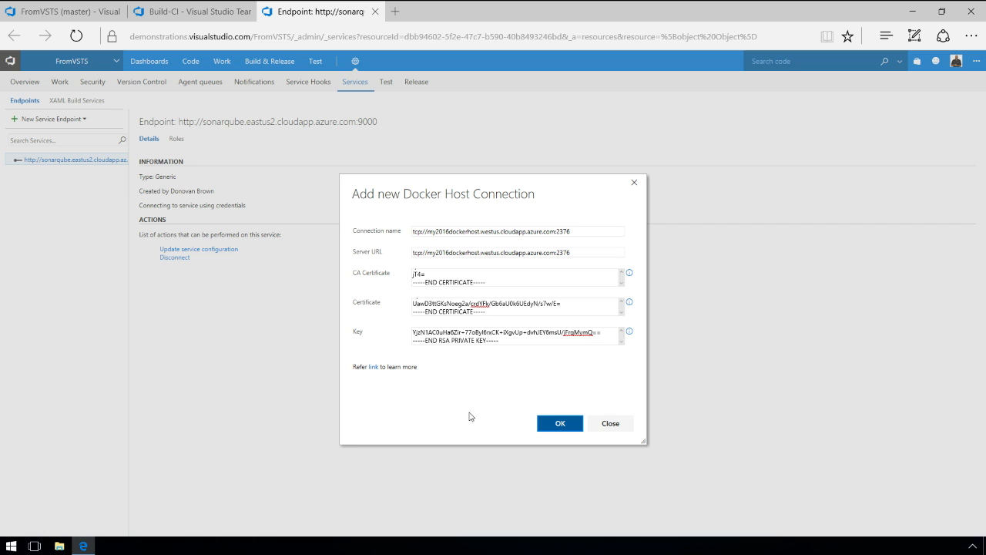
{"action": "left_click", "coordinate": [550, 429]}
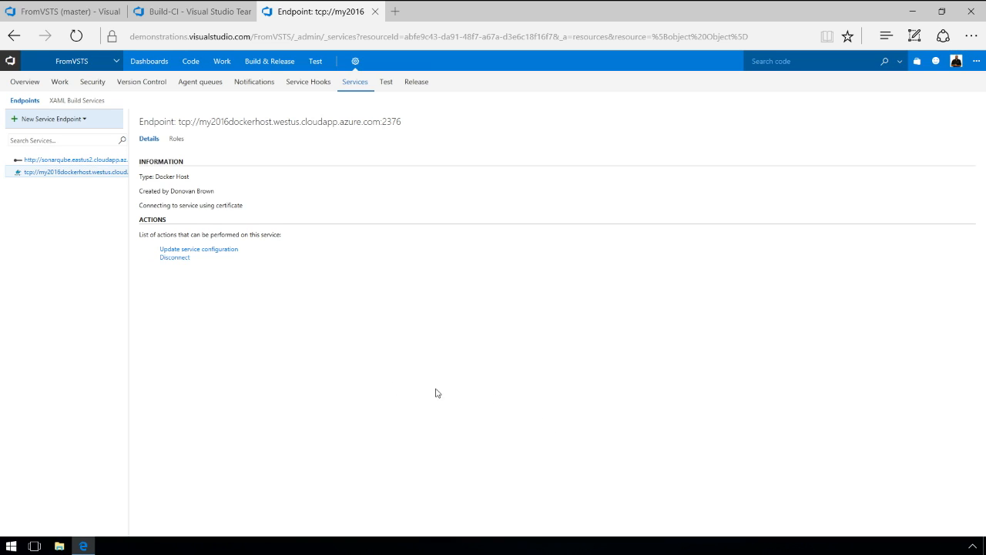
{"action": "left_click", "coordinate": [80, 121]}
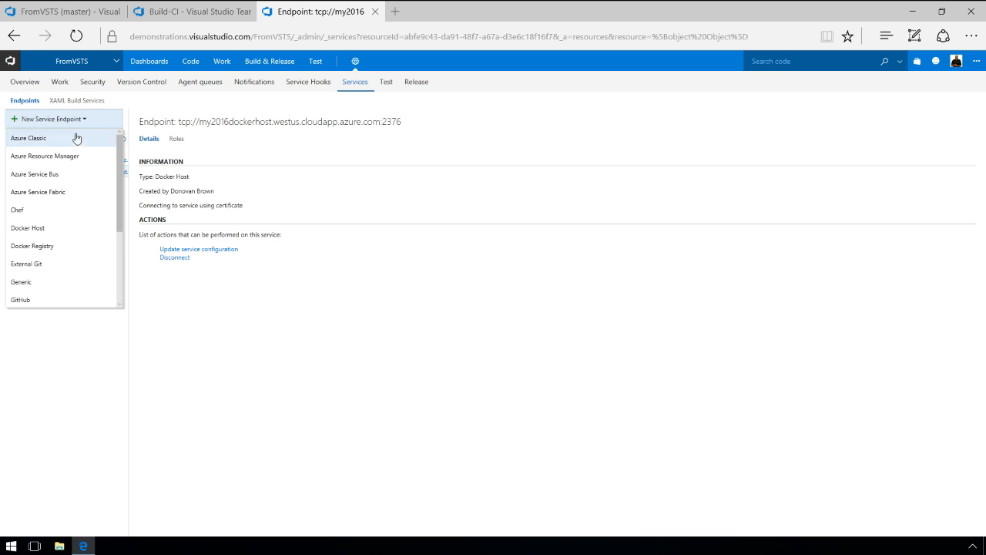
{"action": "left_click", "coordinate": [53, 249]}
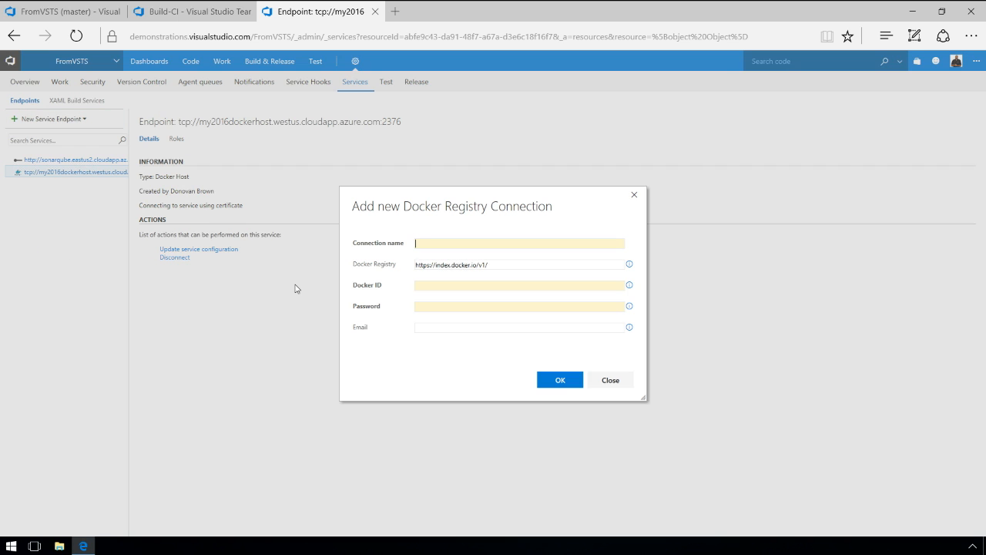
{"action": "type", "text": "https://mydockerimages-microsoft.azurecr.io"}
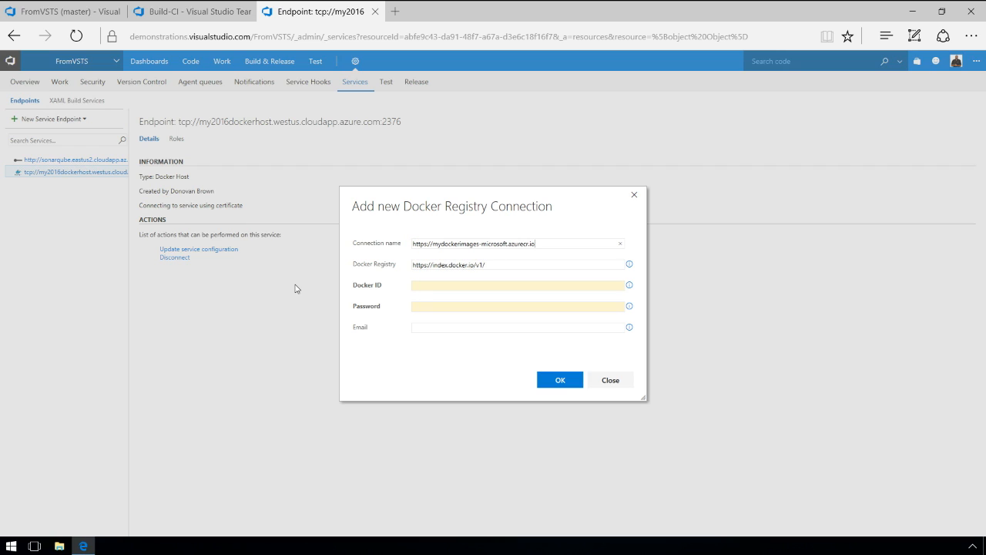
{"action": "key", "text": "Tab"}
{"action": "key", "text": "BackSpace"}
{"action": "type", "text": "https://mydockerimages-microsoft.azurecr.io"}
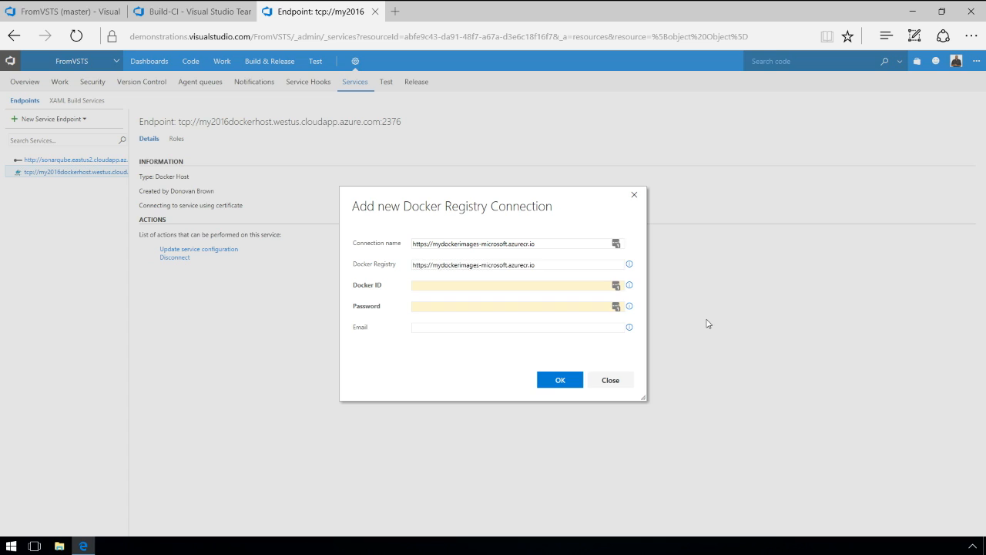
{"action": "type", "text": "acmydockerimages"}
{"action": "key", "text": "Tab"}
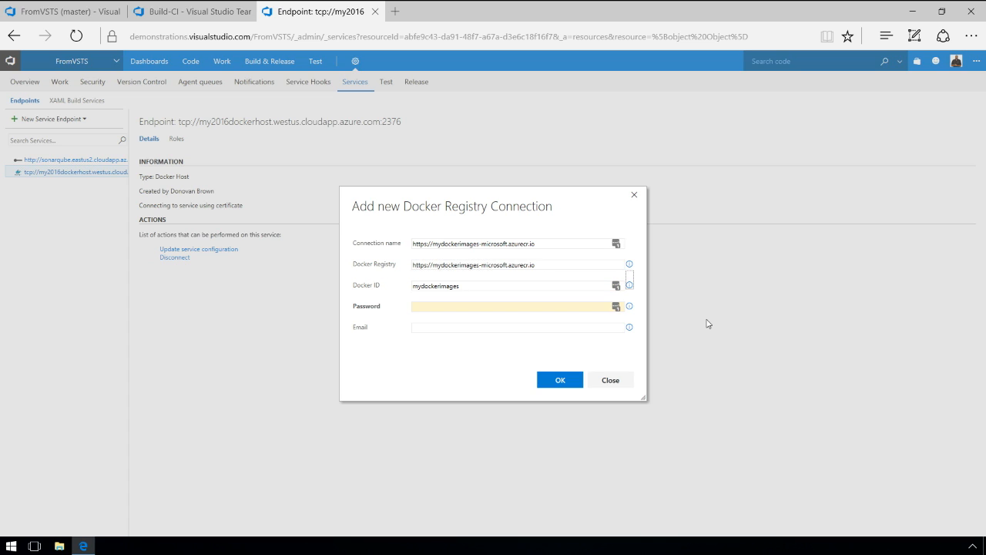
{"action": "key", "text": "Tab"}
{"action": "key", "text": "ctrl+v"}
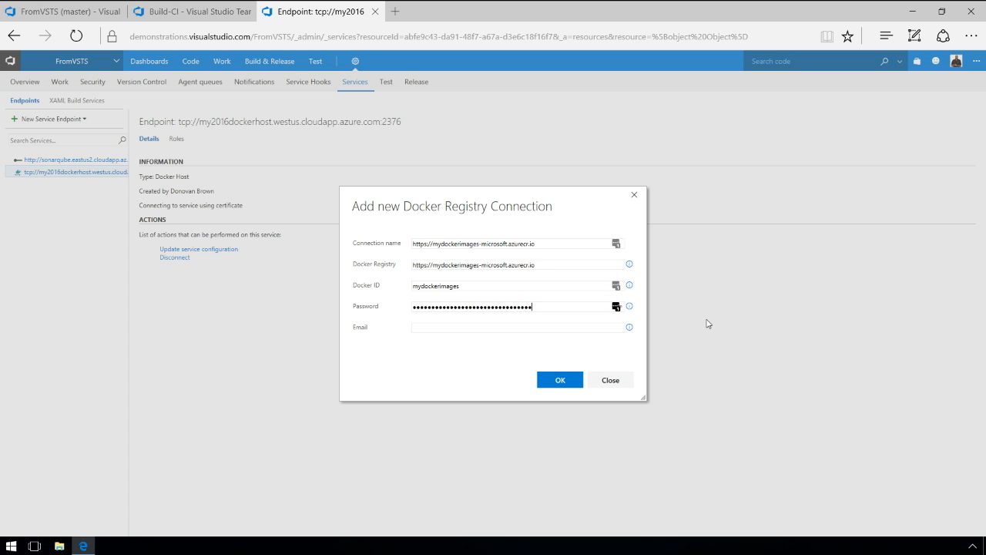
{"action": "left_click", "coordinate": [559, 380]}
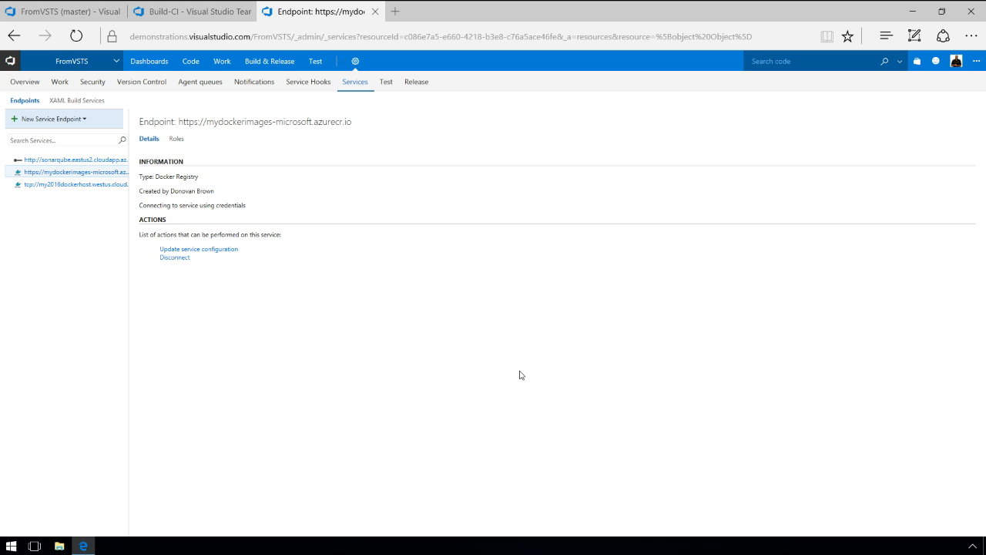
{"action": "key", "text": "ctrl+w"}
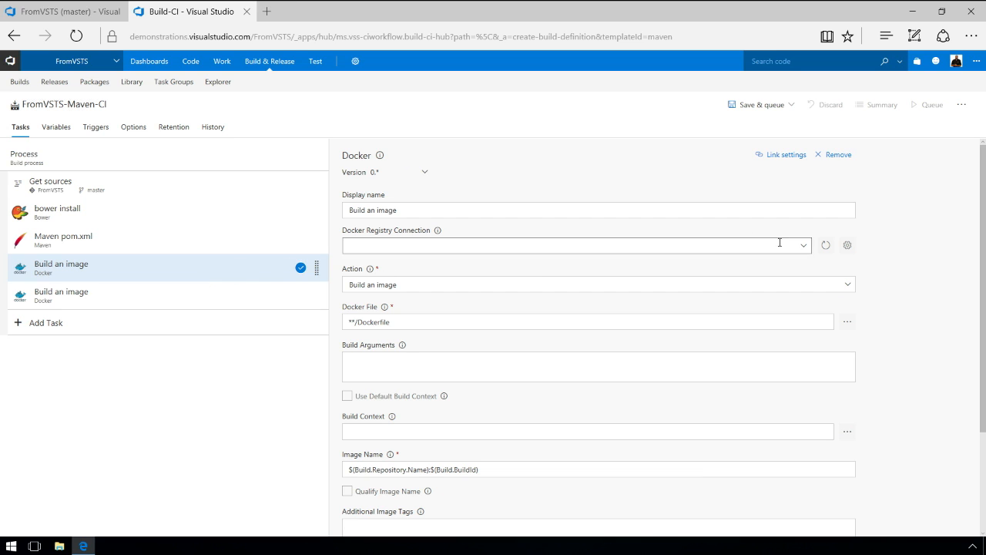
{"action": "left_click", "coordinate": [826, 247]}
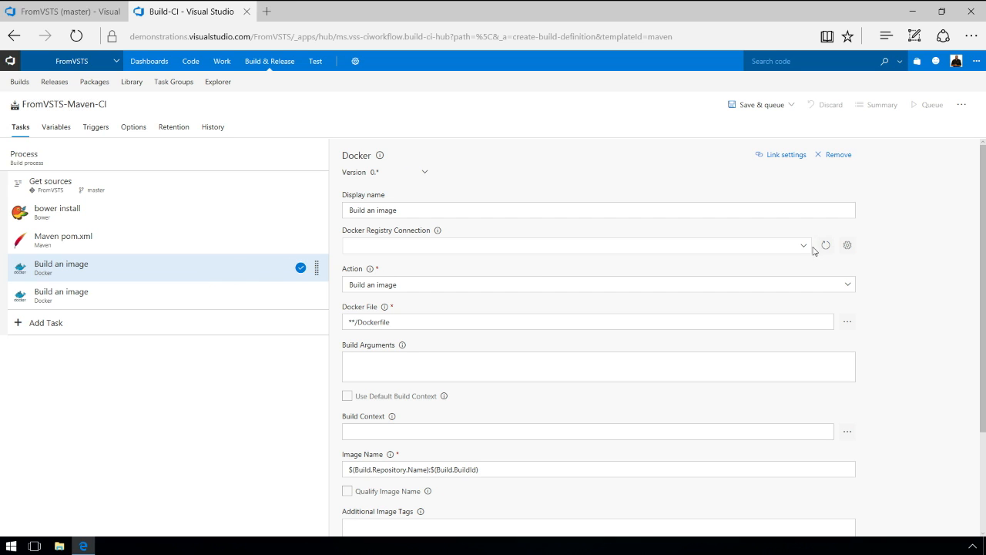
{"action": "left_click", "coordinate": [804, 246]}
{"action": "left_click", "coordinate": [453, 264]}
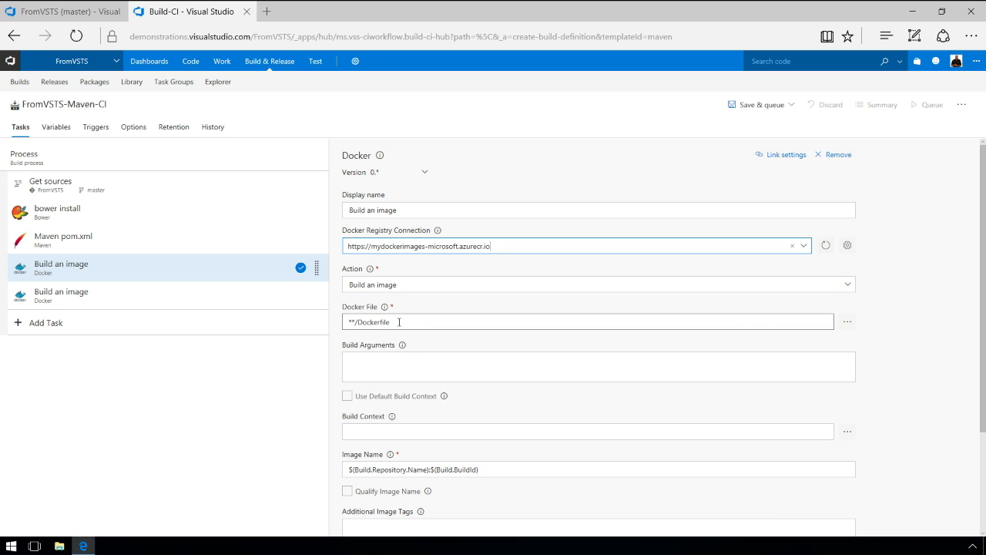
Set build context to $(Build.SourcesDirectory) and image name to mydockerimages-microsoft.azurecr.io/javademo:$(Build.BuildId).
{"action": "left_click", "coordinate": [420, 426]}
{"action": "type", "text": "$(Build.SourcesDirectory)"}
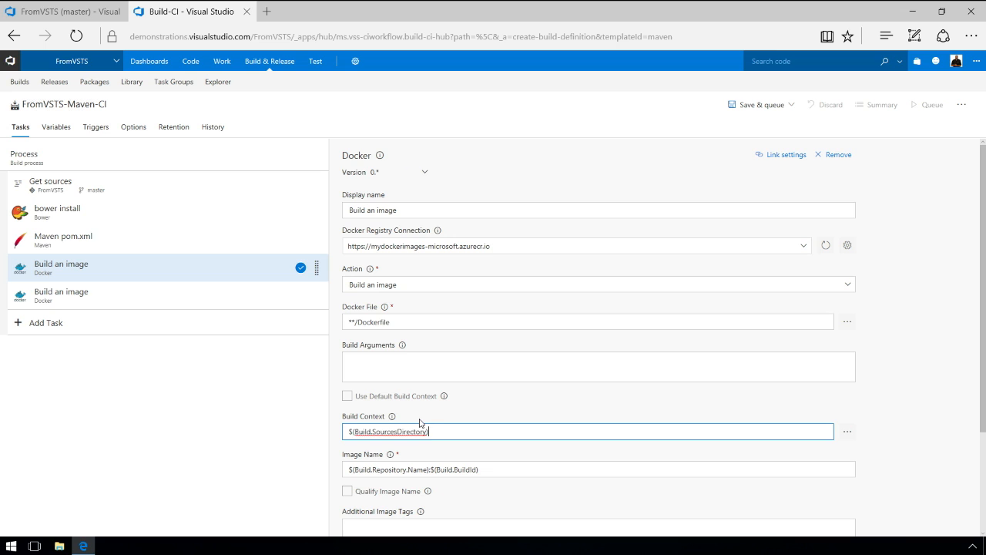
{"action": "scroll", "coordinate": [643, 422], "scroll_direction": "down", "scroll_amount": 3}
{"action": "left_click", "coordinate": [497, 351]}
{"action": "left_click_drag", "start_coordinate": [497, 351], "coordinate": [297, 353]}
{"action": "type", "text": "mydockerimages-microsoft.azurecr.io/javademo:$(Build.BuildId)"}
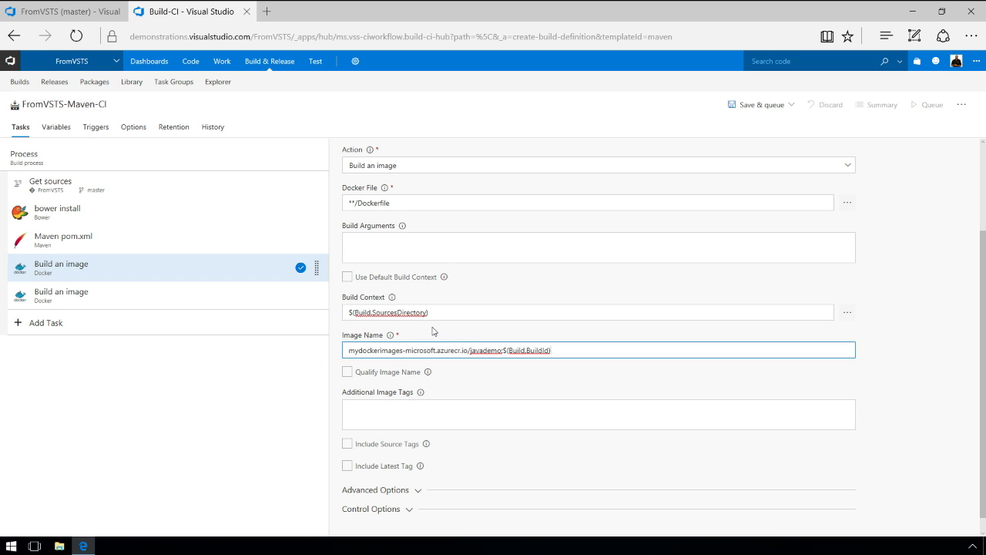
{"action": "scroll", "coordinate": [435, 333], "scroll_direction": "down", "scroll_amount": 1}
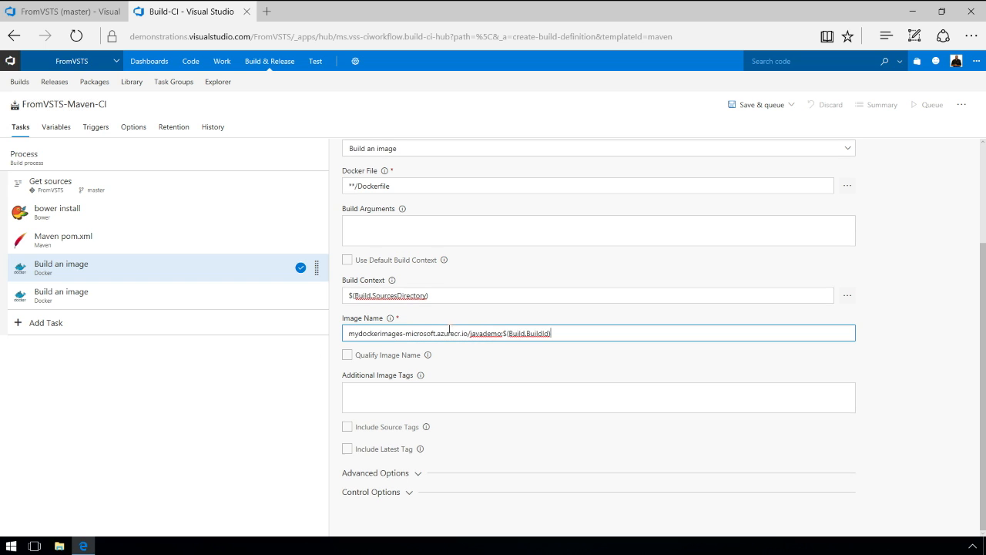
Choose the my2016dockerhost Docker host connection under the task's advanced options.
{"action": "left_click", "coordinate": [417, 477]}
{"action": "scroll", "coordinate": [501, 460], "scroll_direction": "down", "scroll_amount": 2}
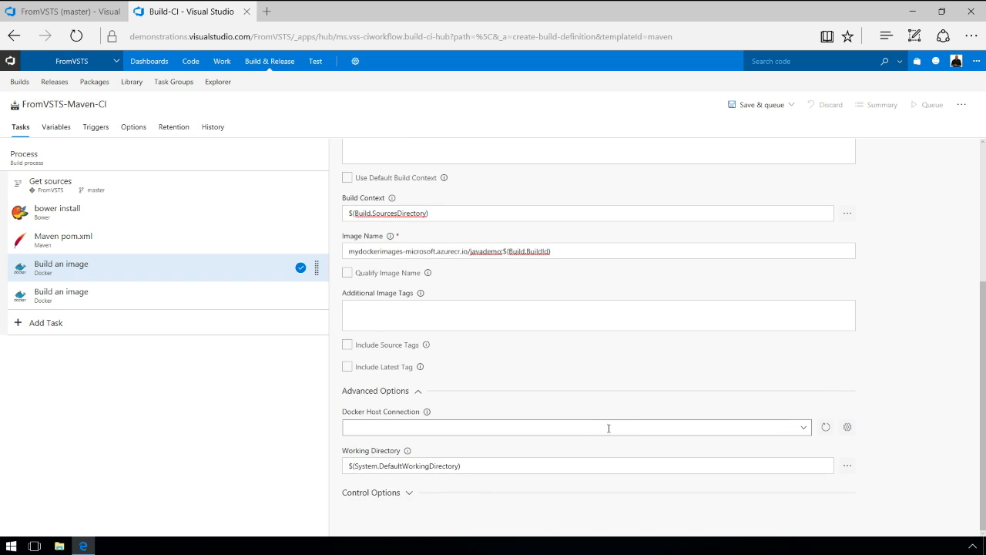
{"action": "left_click", "coordinate": [802, 430]}
{"action": "left_click", "coordinate": [533, 449]}
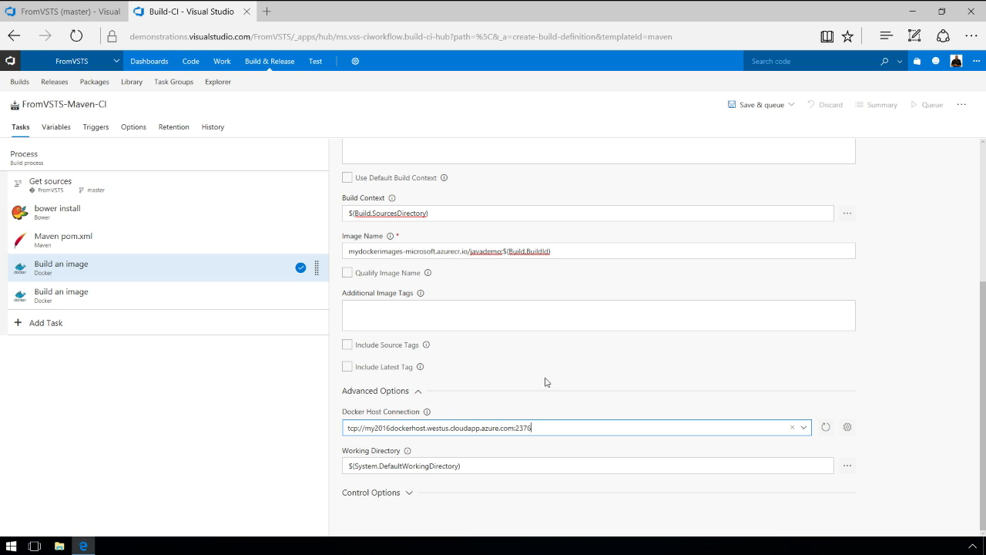
{"action": "left_click", "coordinate": [61, 293]}
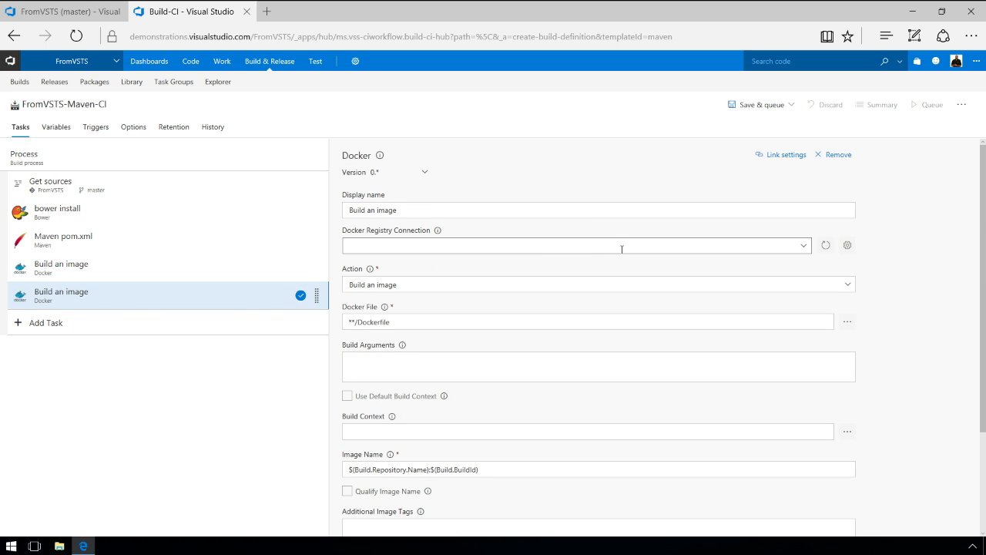
Use the mydockerimages azurecr.io registry, Push an image action, image mydockerimages-microsoft.azurecr.io/javademo:$(Build.BuildId).
{"action": "left_click", "coordinate": [804, 247]}
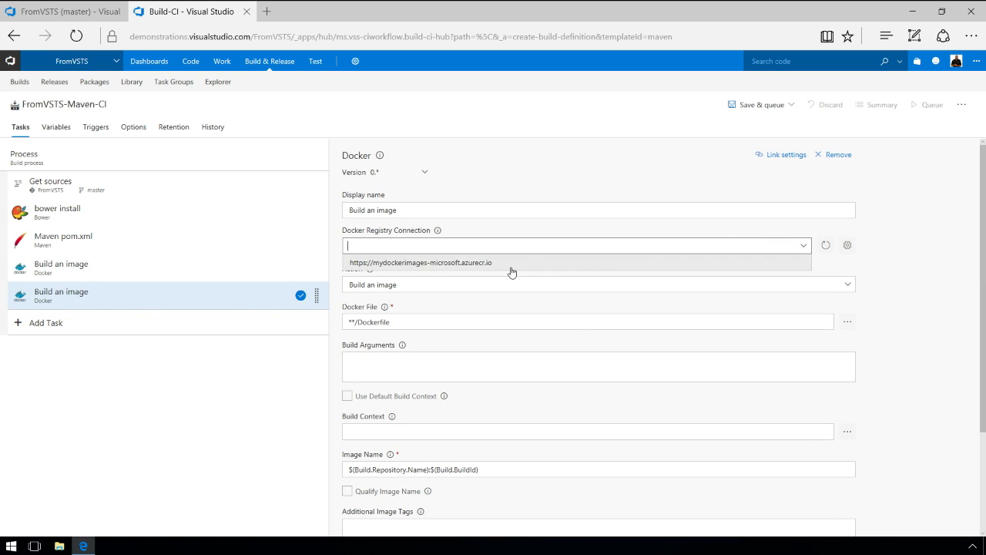
{"action": "left_click", "coordinate": [492, 263]}
{"action": "left_click", "coordinate": [847, 285]}
{"action": "left_click", "coordinate": [402, 316]}
{"action": "double_click", "coordinate": [466, 324]}
{"action": "key", "text": "ctrl+a"}
{"action": "type", "text": "mydockerimages-microsoft.azurecr.io/javademo:$(Build.BuildId)"}
{"action": "left_click", "coordinate": [907, 379]}
Select the my2016dockerhost Docker host connection in the second task's advanced options.
{"action": "scroll", "coordinate": [823, 398], "scroll_direction": "down", "scroll_amount": 1}
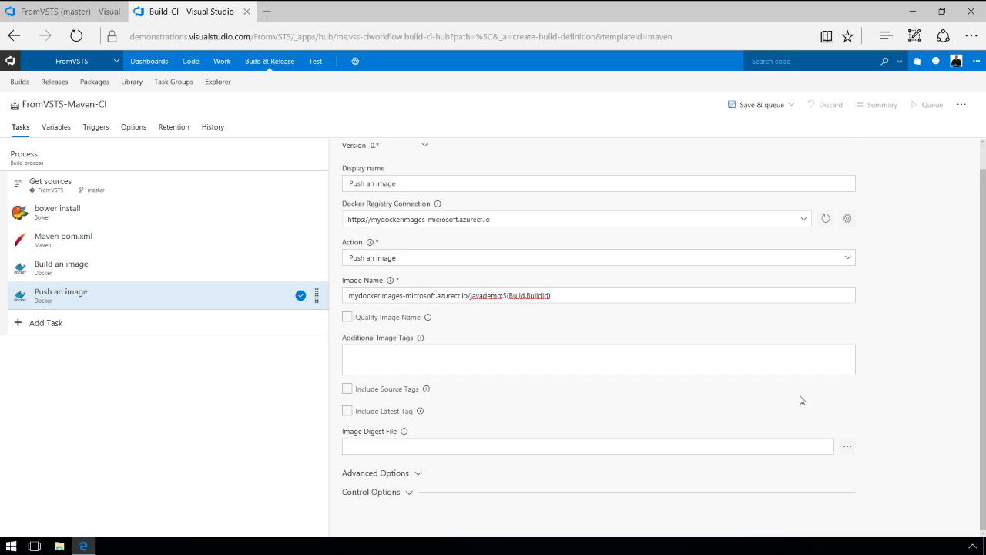
{"action": "left_click", "coordinate": [415, 473]}
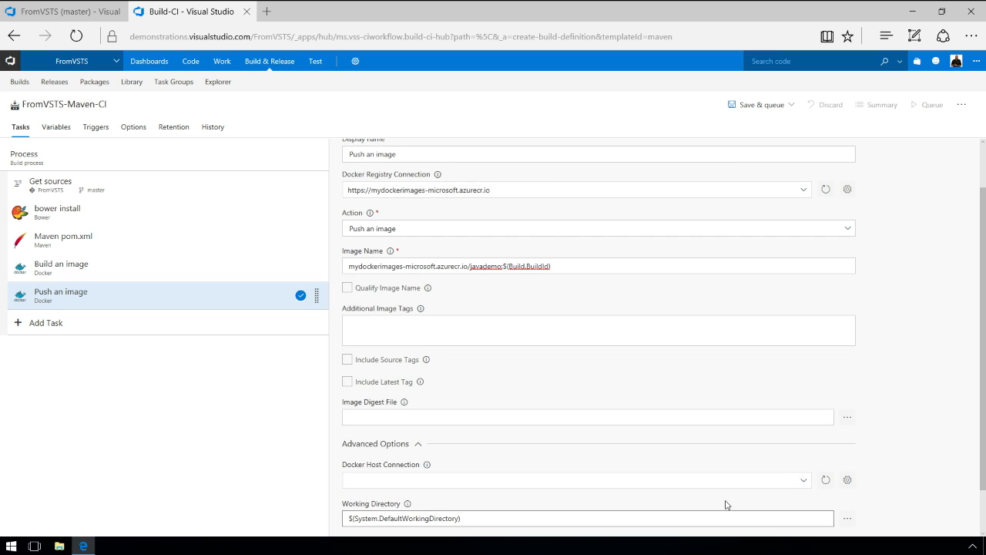
{"action": "left_click", "coordinate": [803, 485]}
{"action": "left_click", "coordinate": [452, 501]}
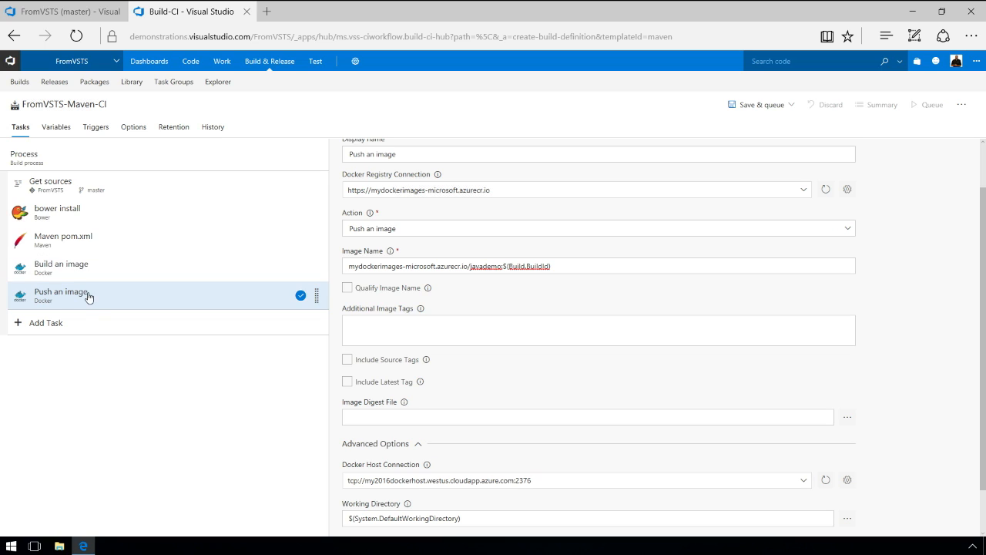
Save FromVSTS-Maven-CI and queue a build on the Default agent queue, then reopen the editor.
{"action": "left_click", "coordinate": [745, 104]}
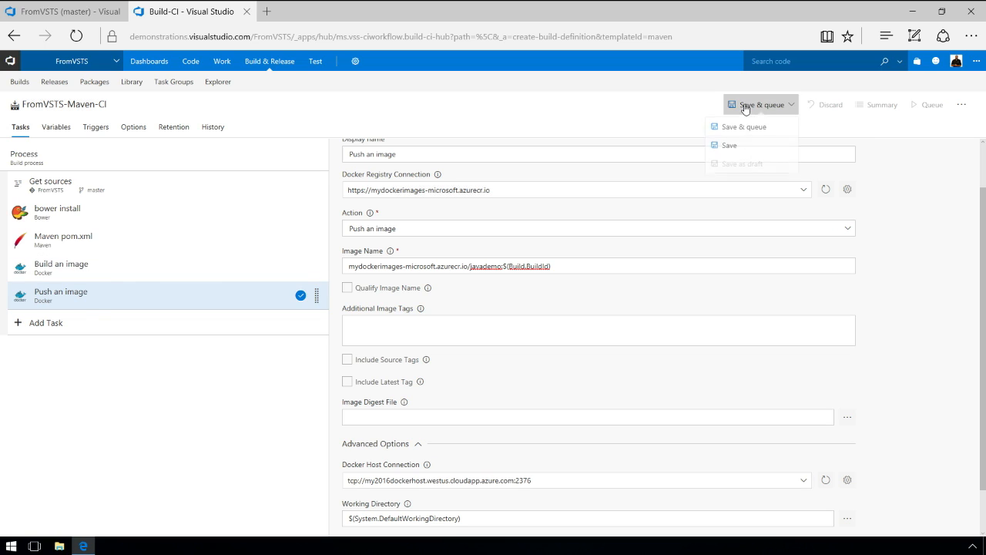
{"action": "left_click", "coordinate": [733, 131]}
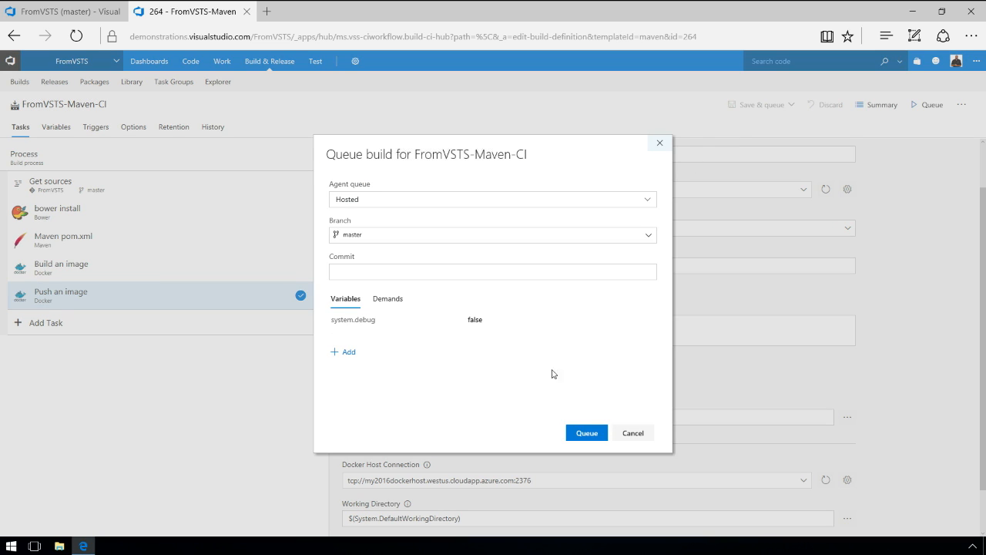
{"action": "left_click", "coordinate": [643, 202]}
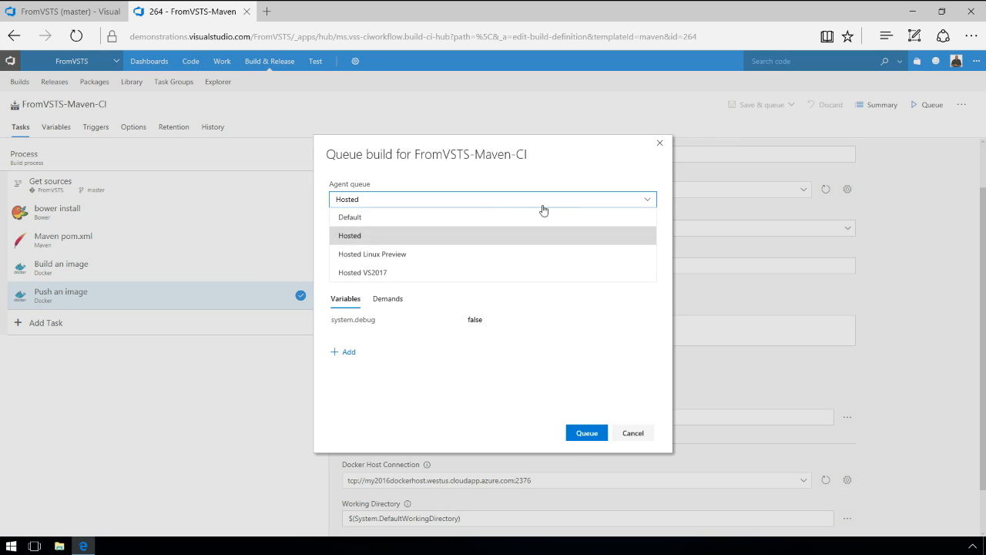
{"action": "left_click", "coordinate": [364, 217]}
{"action": "left_click", "coordinate": [598, 433]}
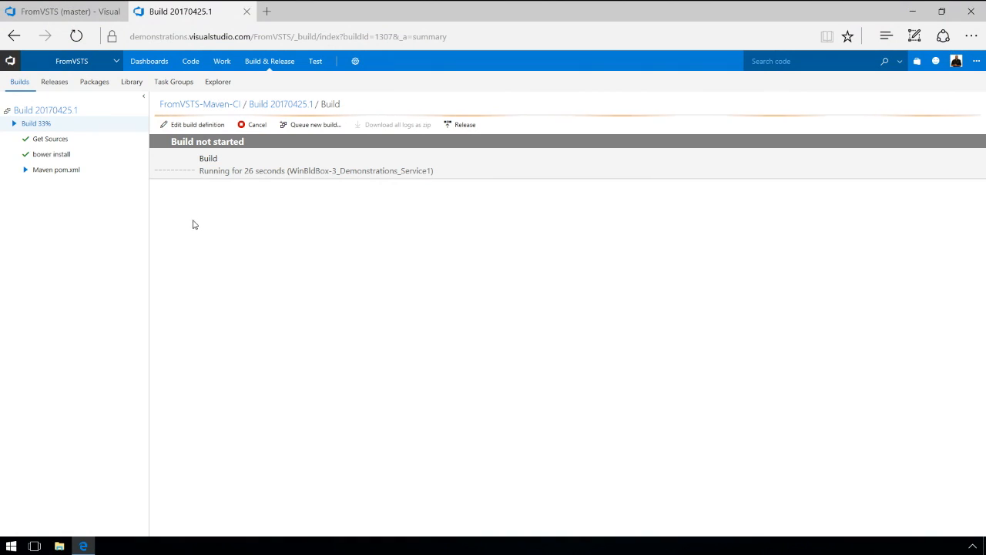
{"action": "left_click", "coordinate": [198, 126]}
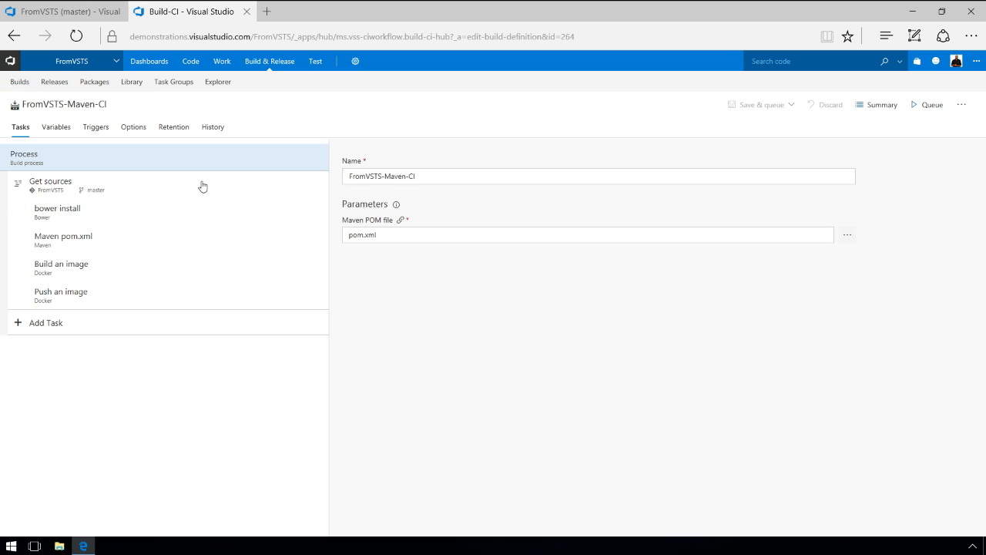
Turn on the continuous integration trigger and set the default agent queue to Default.
{"action": "left_click", "coordinate": [99, 128]}
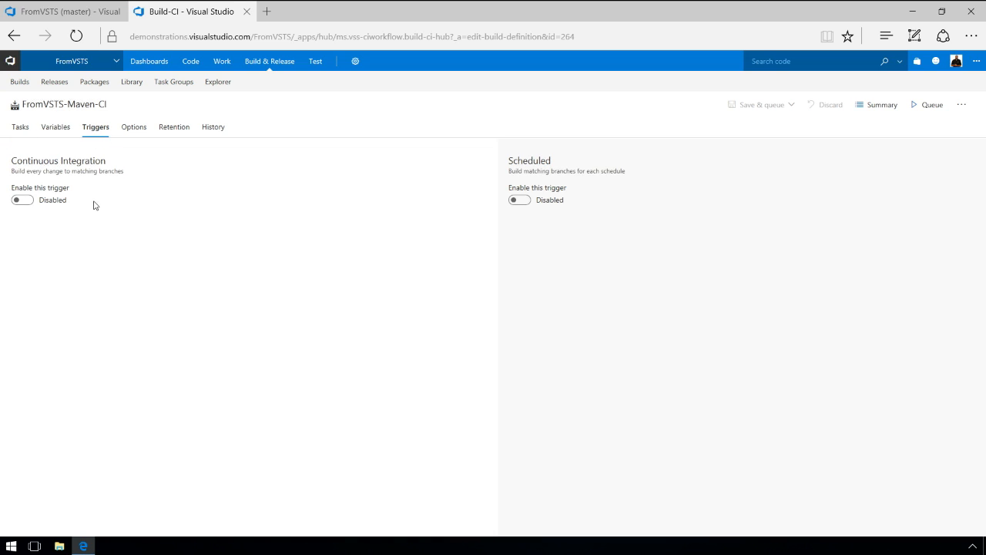
{"action": "left_click", "coordinate": [28, 203]}
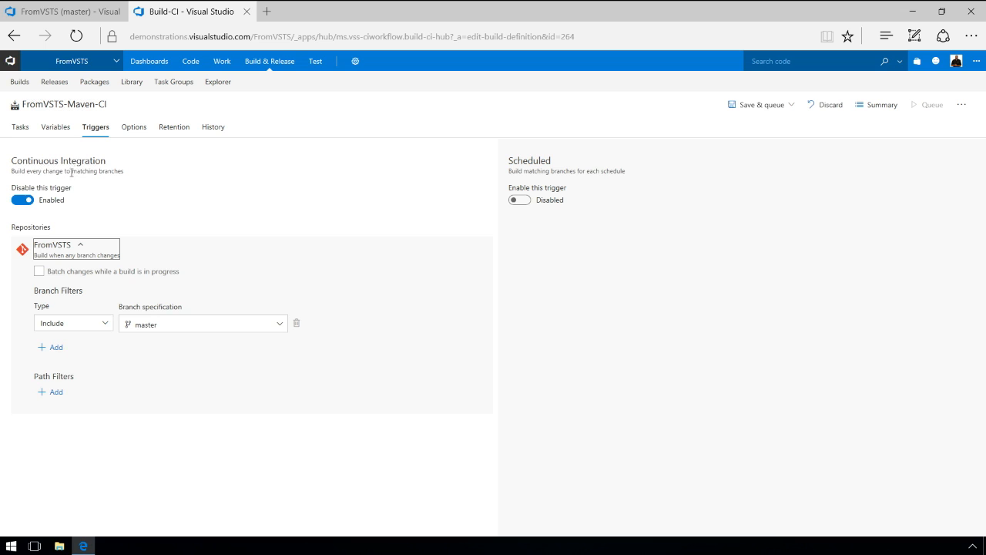
{"action": "left_click", "coordinate": [139, 128]}
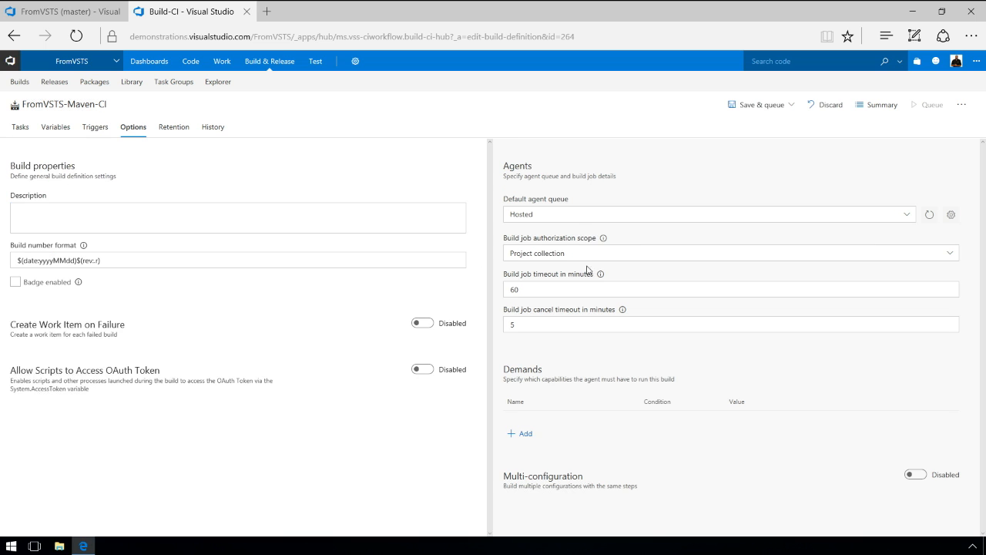
{"action": "left_click", "coordinate": [564, 216]}
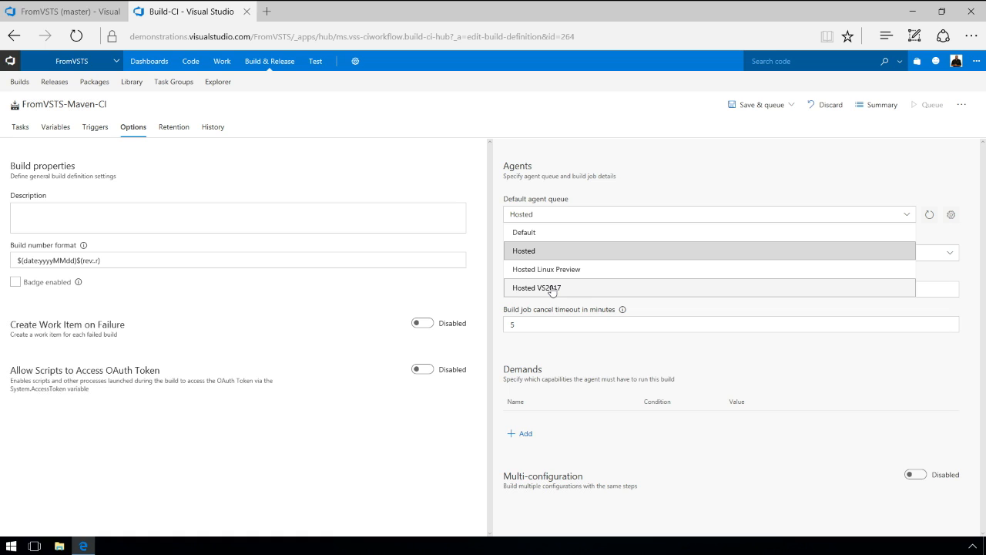
{"action": "left_click", "coordinate": [539, 236]}
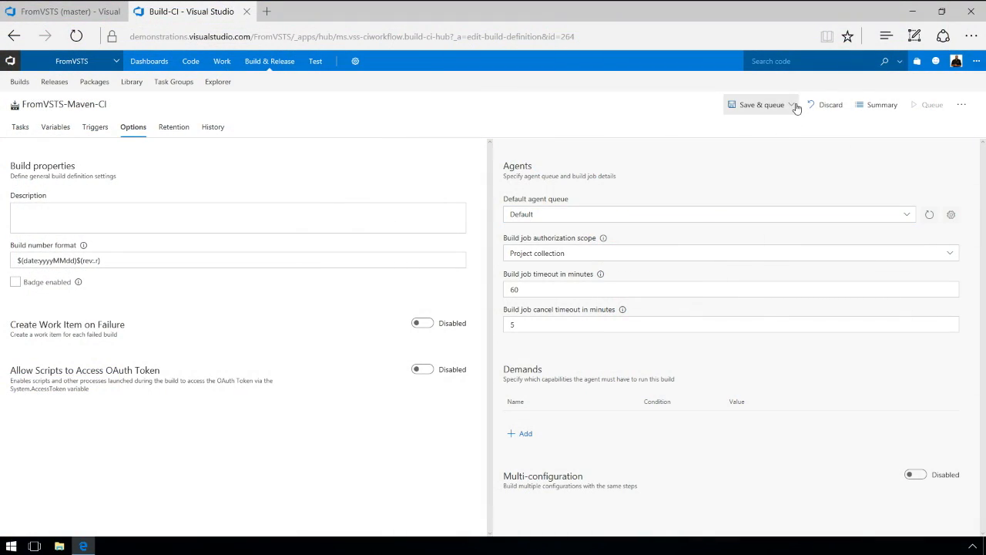
Save the build definition, then open the summary of succeeded build 20170425.1.
{"action": "left_click", "coordinate": [794, 106]}
{"action": "left_click", "coordinate": [730, 149]}
{"action": "left_click", "coordinate": [578, 336]}
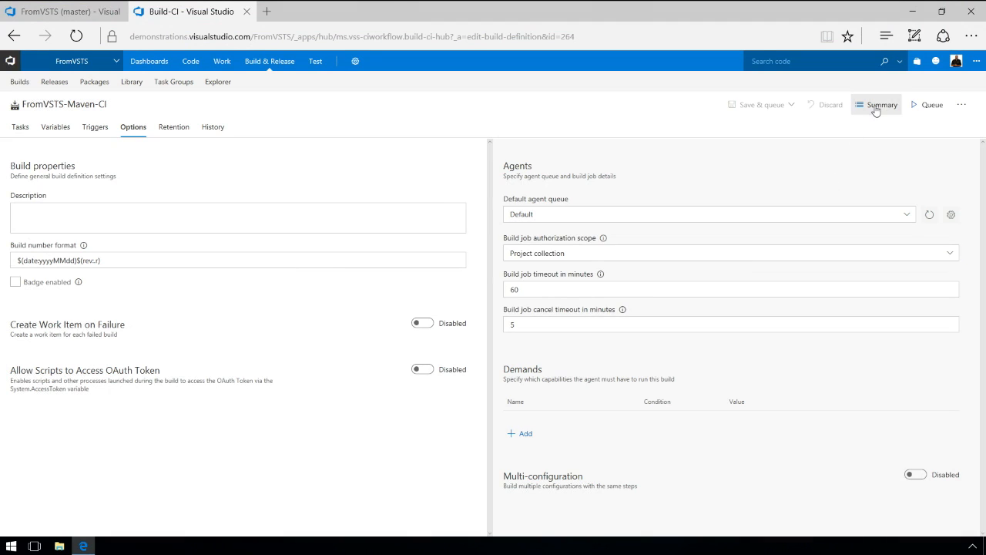
{"action": "left_click", "coordinate": [878, 106]}
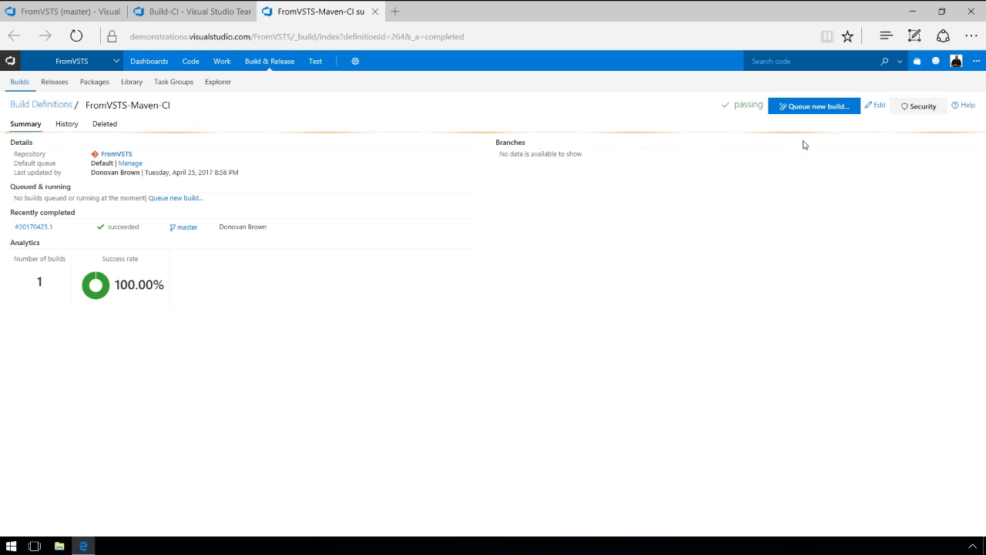
{"action": "left_click", "coordinate": [33, 228]}
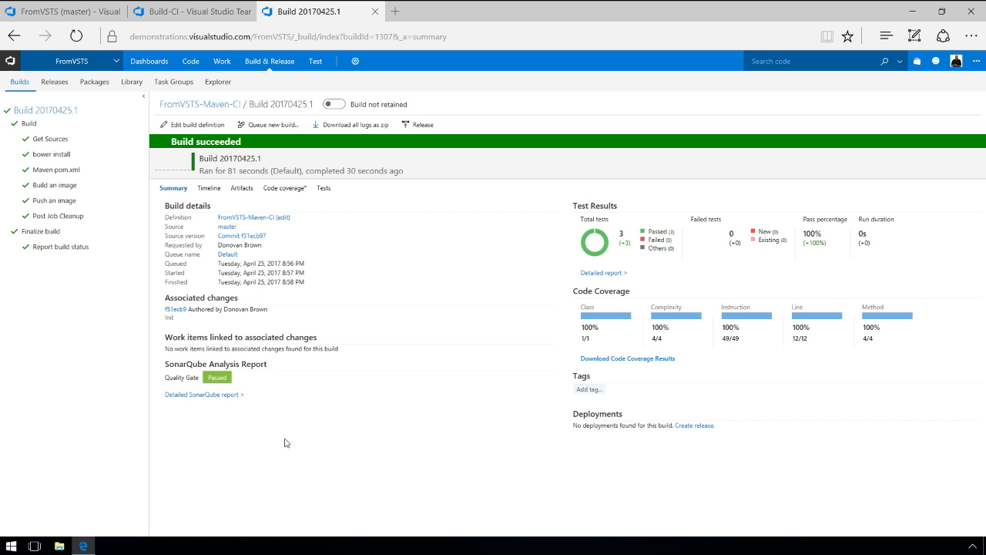
Create an Empty-template release definition from FromVSTS-Maven-CI with continuous deployment enabled.
{"action": "left_click", "coordinate": [688, 430]}
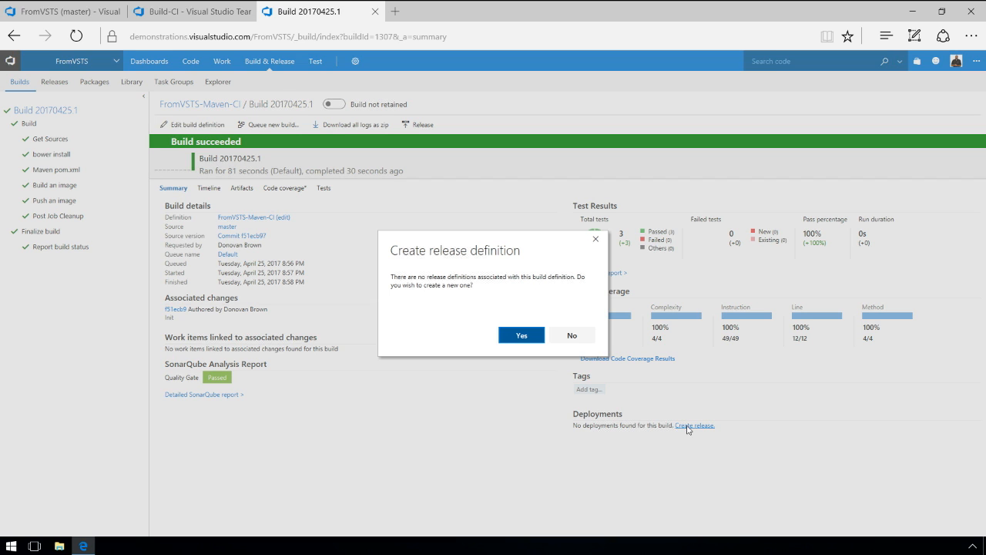
{"action": "left_click", "coordinate": [512, 337]}
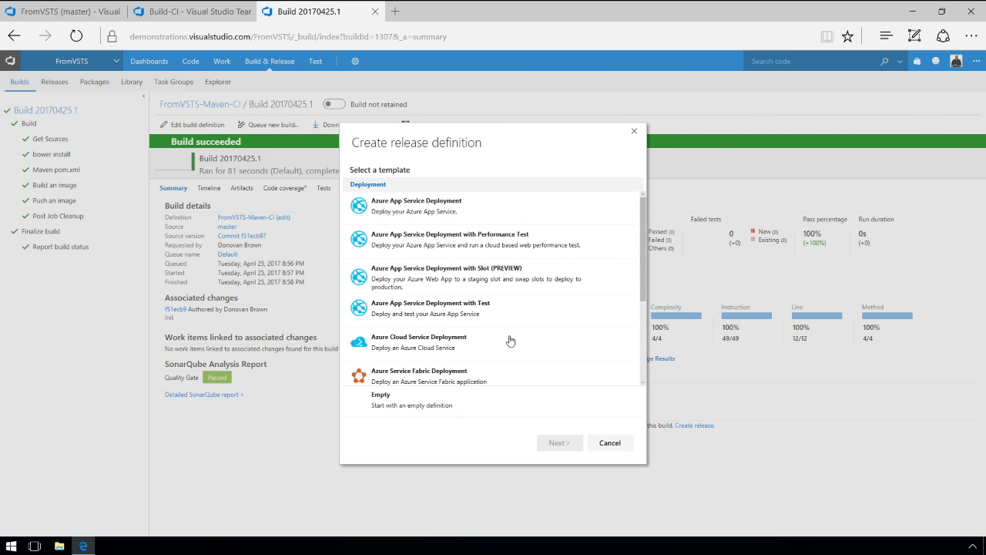
{"action": "mouse_move", "coordinate": [643, 233]}
{"action": "left_mouse_down"}
{"action": "mouse_move", "coordinate": [645, 321]}
{"action": "mouse_move", "coordinate": [653, 218]}
{"action": "left_mouse_up"}
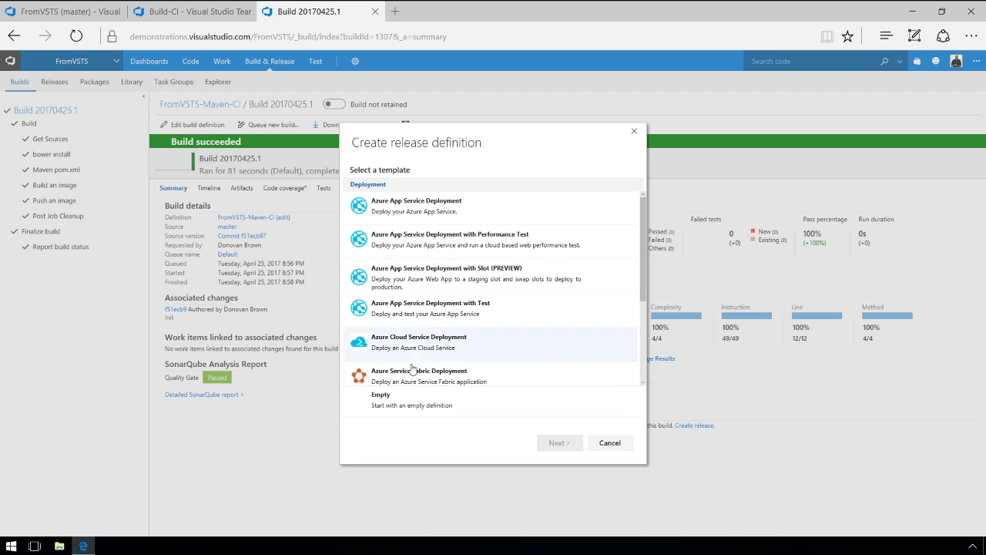
{"action": "left_click", "coordinate": [393, 407]}
{"action": "left_click", "coordinate": [561, 443]}
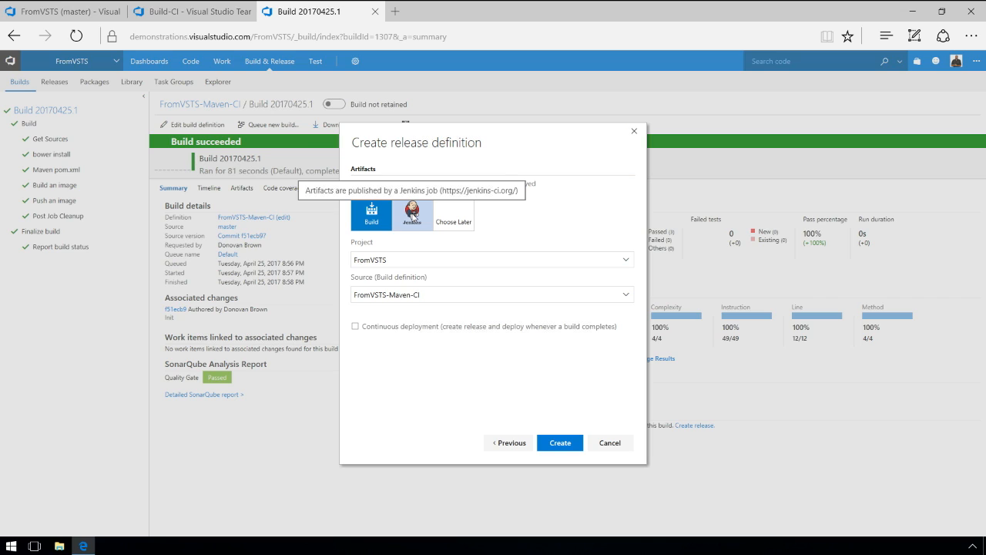
{"action": "left_click", "coordinate": [356, 327]}
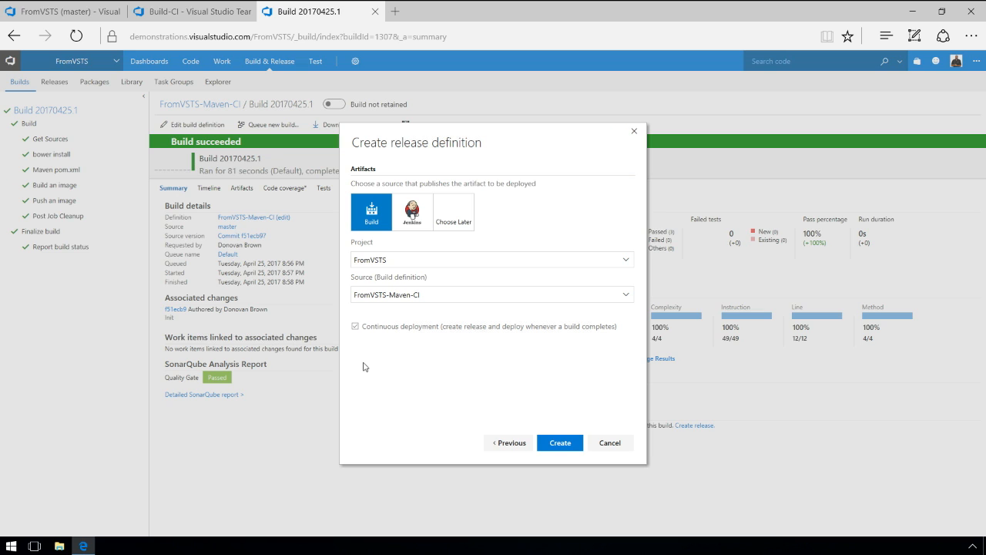
{"action": "left_click", "coordinate": [560, 442]}
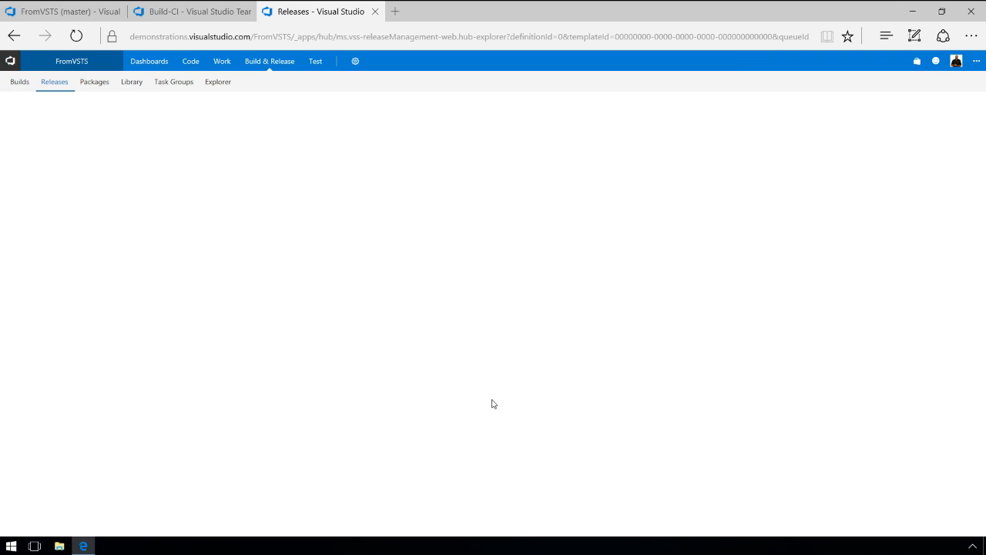
Rename the environment to Dev and the release definition to CD.
{"action": "left_click", "coordinate": [162, 191]}
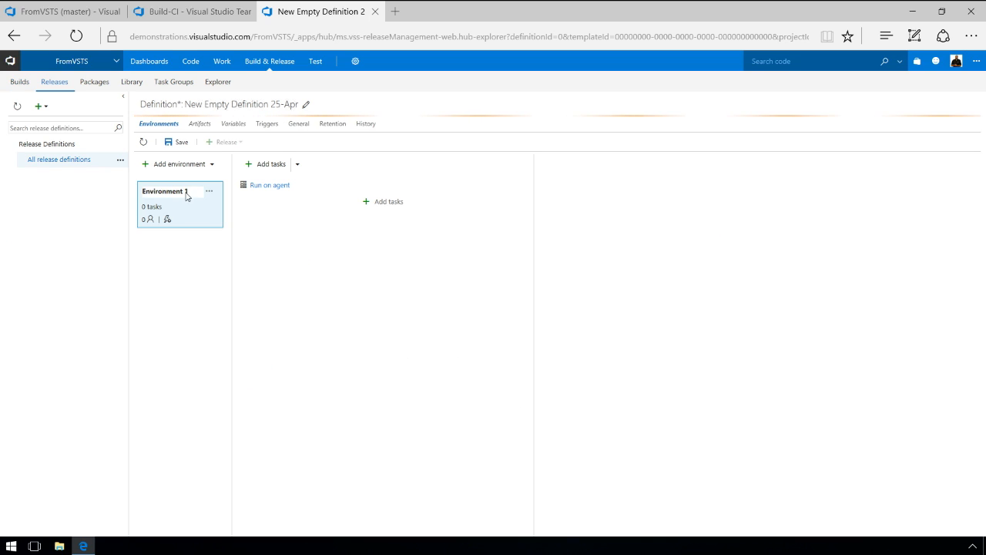
{"action": "type", "text": "Dev"}
{"action": "key", "text": "Return"}
{"action": "left_click", "coordinate": [303, 106]}
{"action": "key", "text": "ctrl+a"}
{"action": "type", "text": "CD"}
{"action": "key", "text": "Return"}
Run the agent phase on the Default deployment queue with artifact download skipped.
{"action": "left_click", "coordinate": [300, 189]}
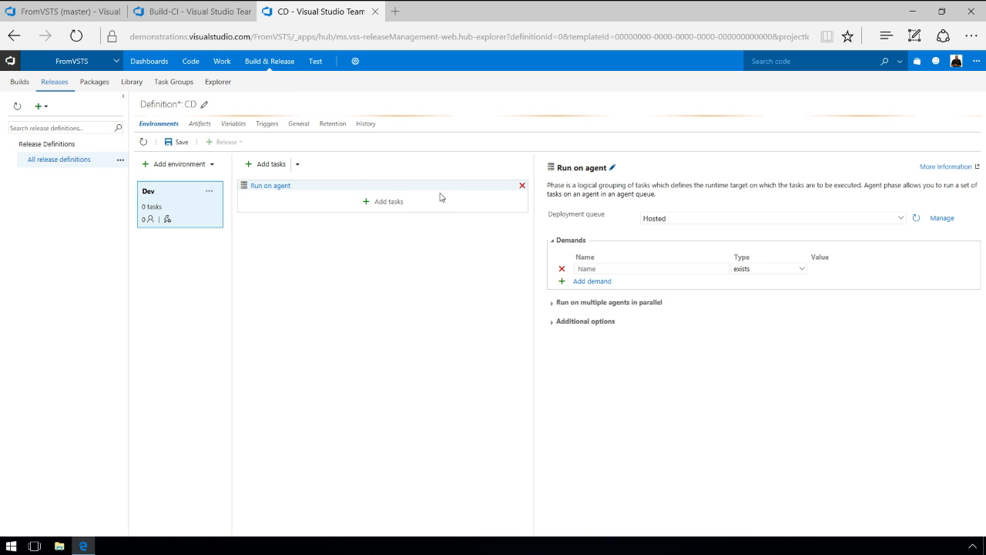
{"action": "left_click", "coordinate": [763, 222]}
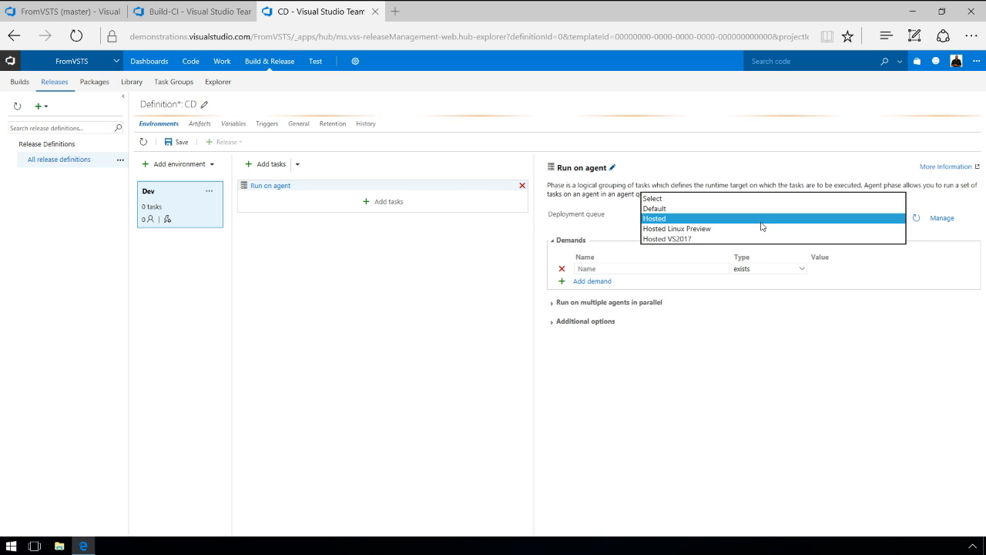
{"action": "left_click", "coordinate": [670, 208]}
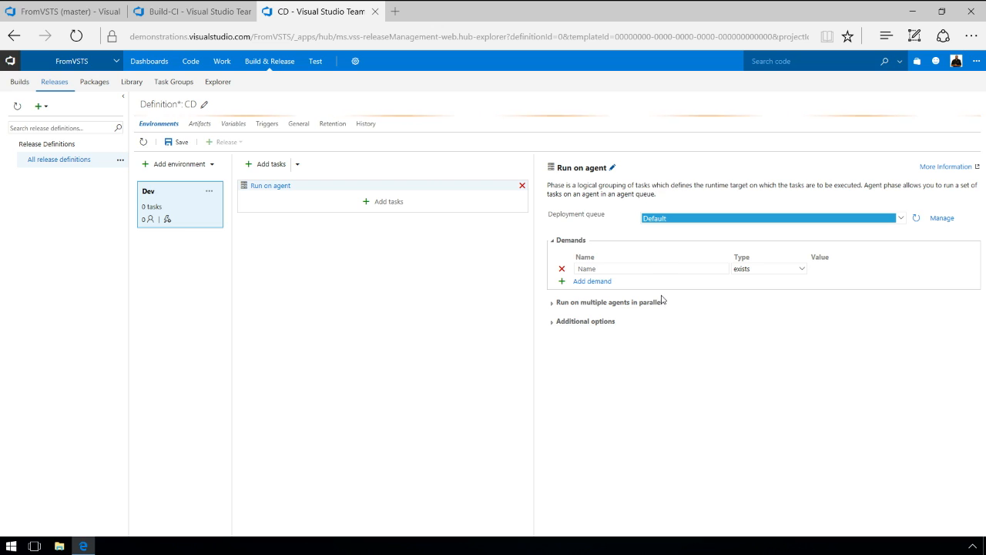
{"action": "left_click", "coordinate": [553, 325]}
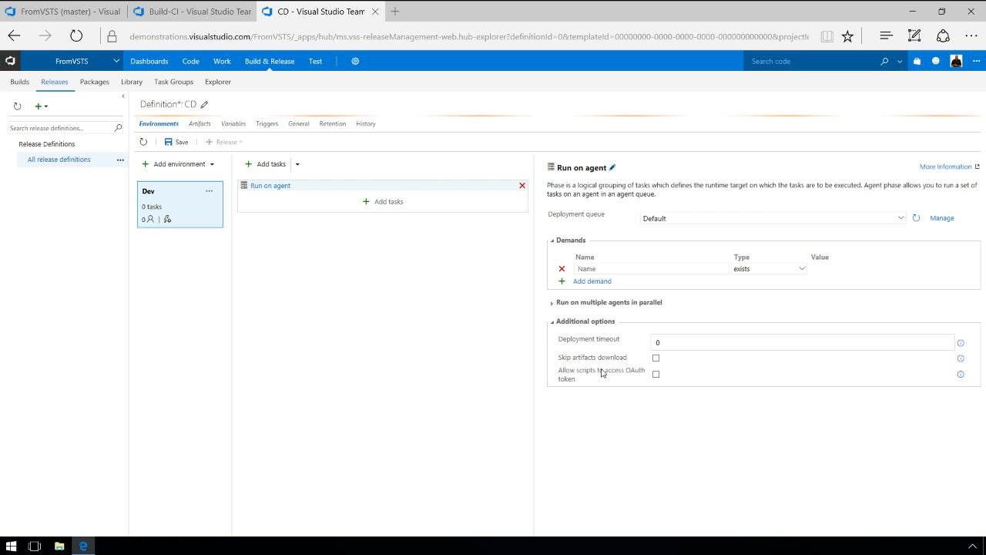
{"action": "left_click", "coordinate": [656, 358]}
{"action": "left_click", "coordinate": [388, 201]}
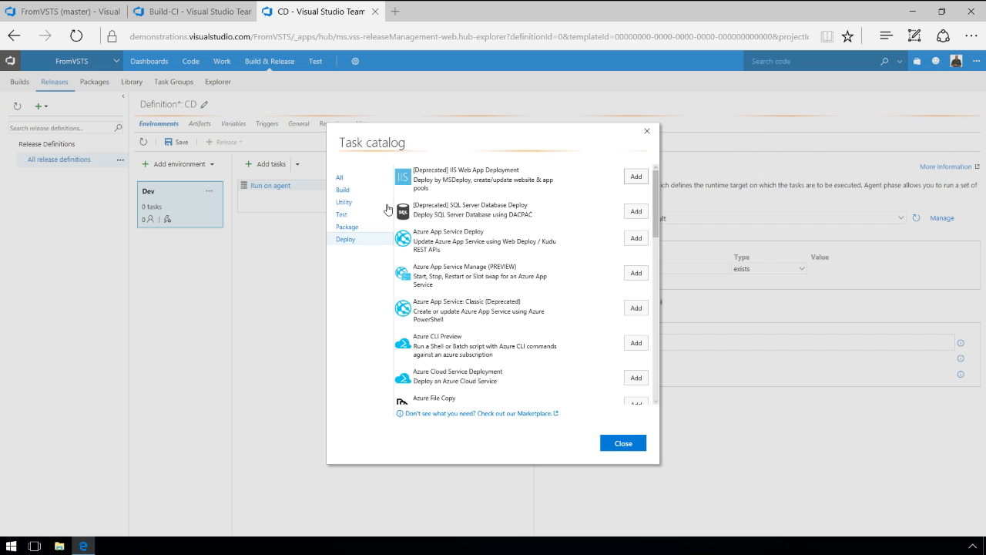
Add two Docker tasks from the catalog's Build category to the Dev environment.
{"action": "left_click", "coordinate": [342, 190]}
{"action": "scroll", "coordinate": [562, 331], "scroll_direction": "down", "scroll_amount": 2}
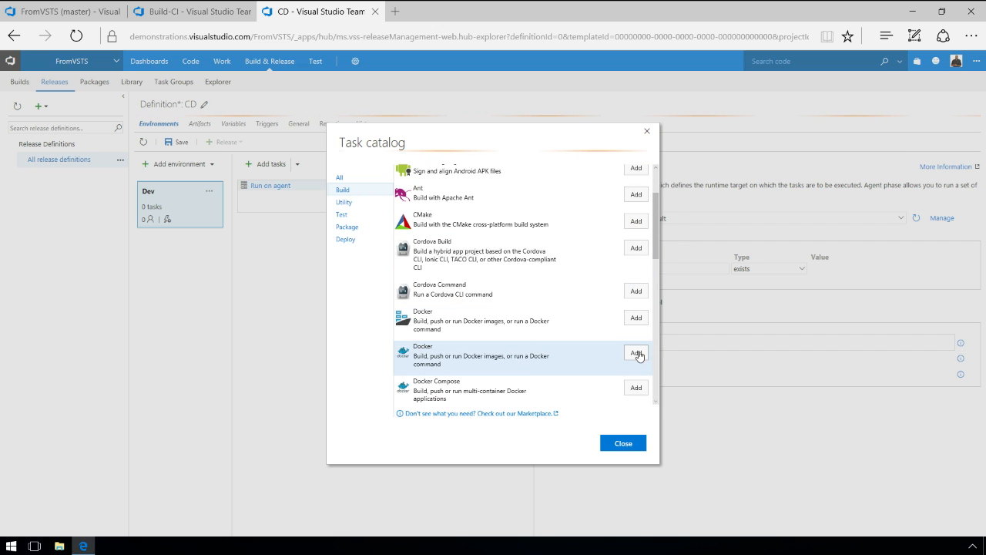
{"action": "double_click", "coordinate": [639, 356]}
{"action": "left_click", "coordinate": [628, 443]}
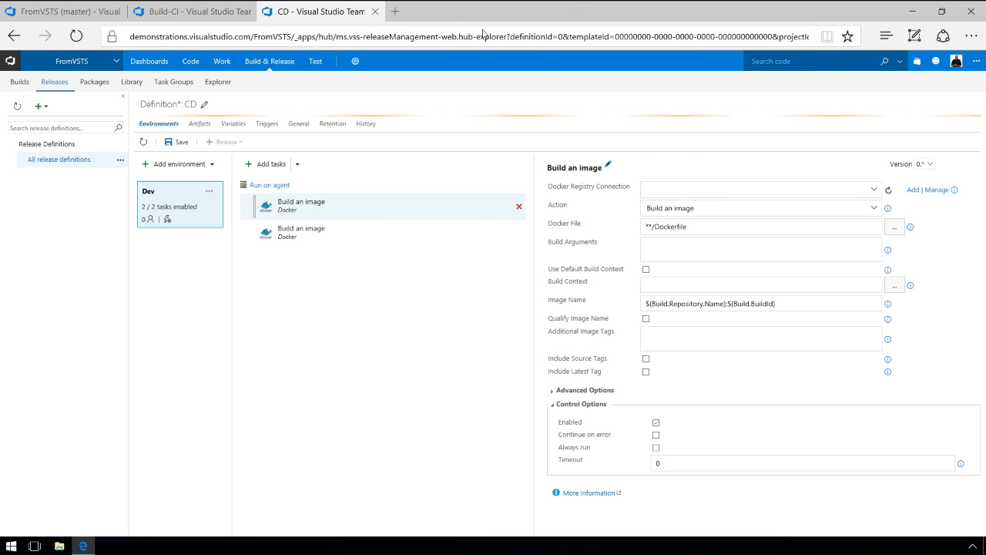
Load my2016dockerhost.westus.cloudapp.azure.com:8080 in a new tab to confirm it shows HelloWorld!
{"action": "left_click", "coordinate": [395, 12]}
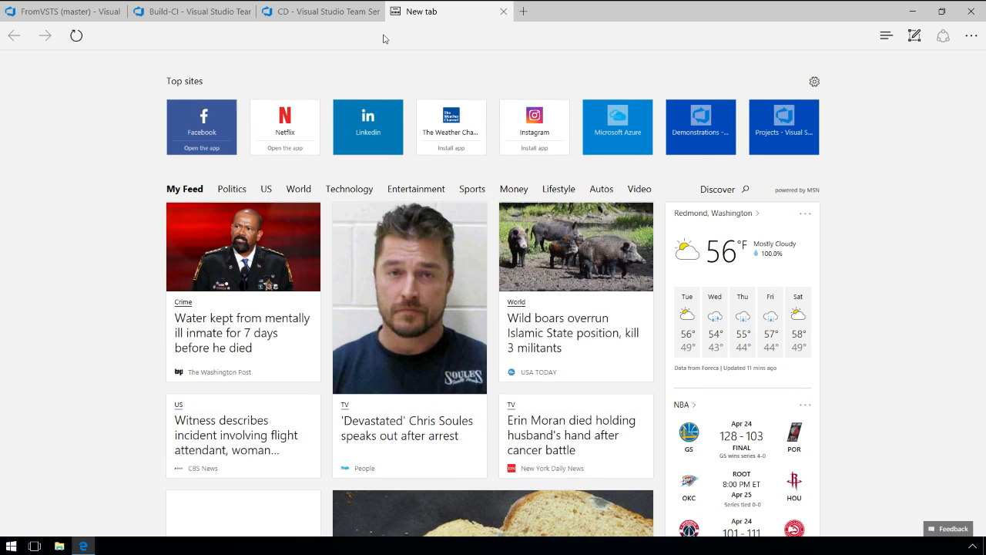
{"action": "type", "text": "/"}
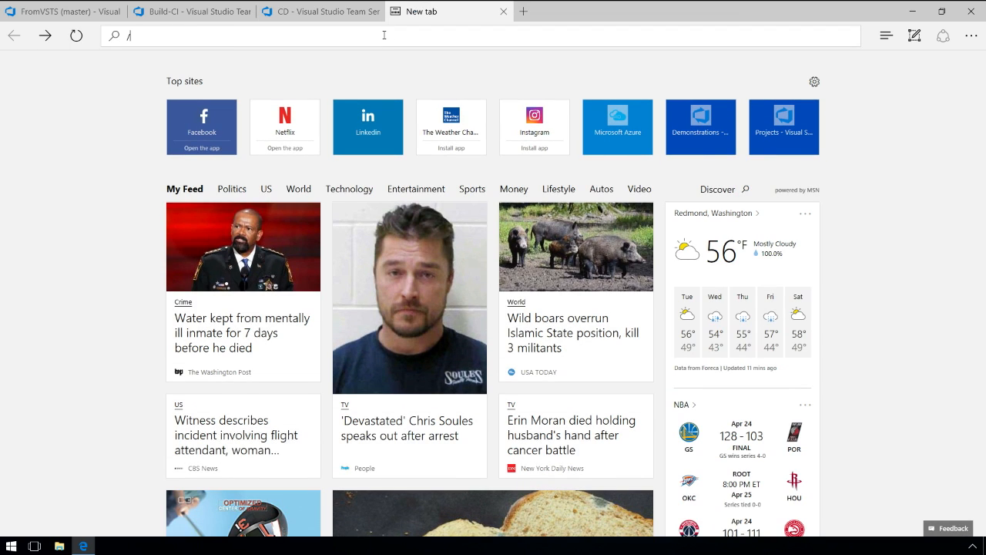
{"action": "key", "text": "BackSpace"}
{"action": "type", "text": "my2016dockerhost.westus.cloudapp.azure.com:8080"}
{"action": "key", "text": "Return"}
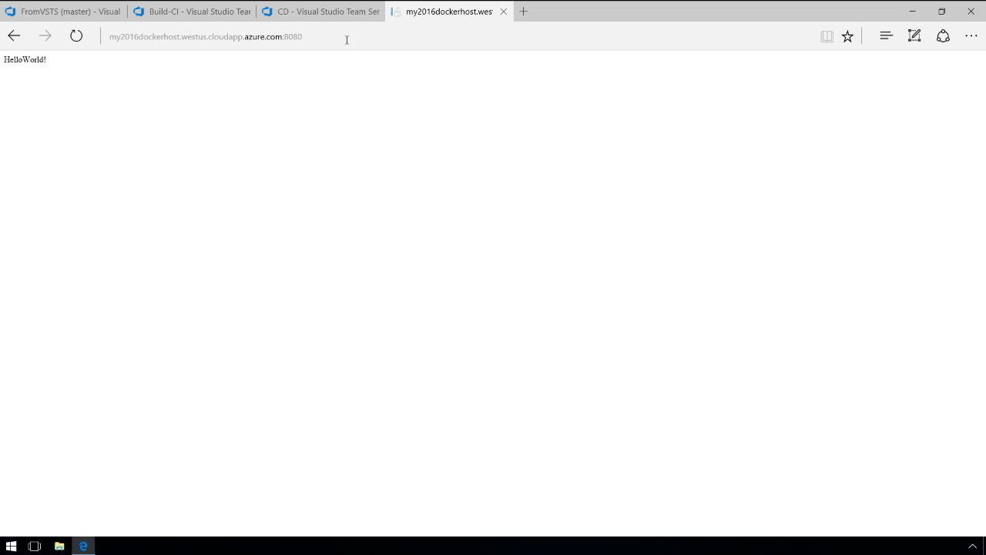
{"action": "left_click", "coordinate": [331, 11]}
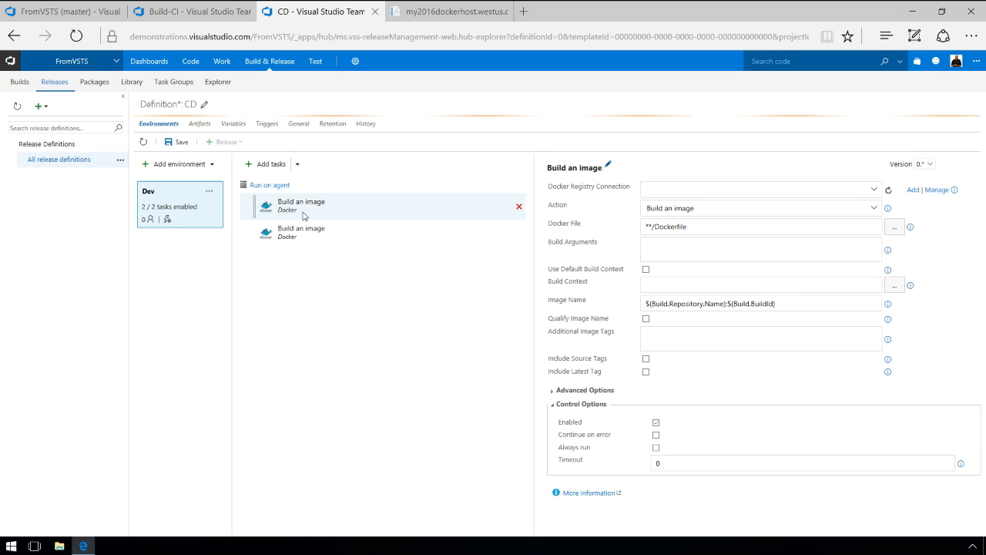
Set the first task to the azurecr.io registry, running the Docker command rm -f javademo.
{"action": "left_click", "coordinate": [874, 191]}
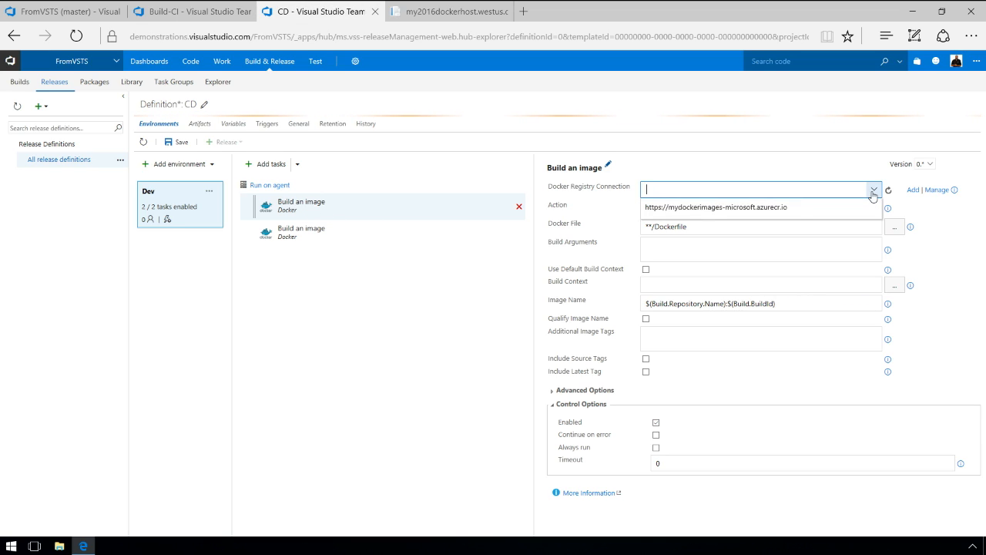
{"action": "left_click", "coordinate": [742, 208]}
{"action": "left_click", "coordinate": [815, 208]}
{"action": "left_click", "coordinate": [813, 210]}
{"action": "left_click", "coordinate": [782, 214]}
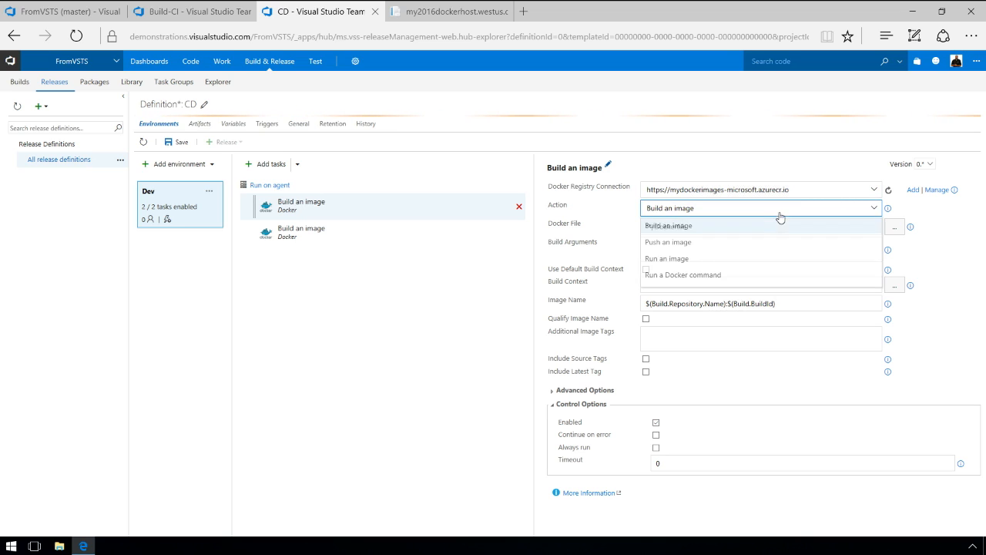
{"action": "left_click", "coordinate": [678, 275]}
{"action": "left_click", "coordinate": [668, 227]}
{"action": "type", "text": "rm -f javademo"}
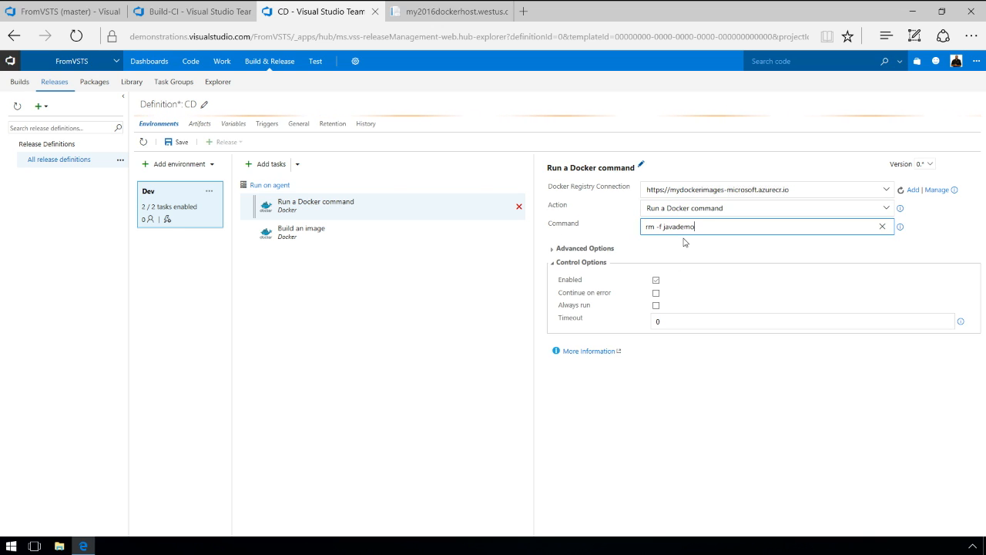
Select the Docker host on port 2376 under the task's advanced options.
{"action": "left_click", "coordinate": [582, 250]}
{"action": "left_click", "coordinate": [879, 270]}
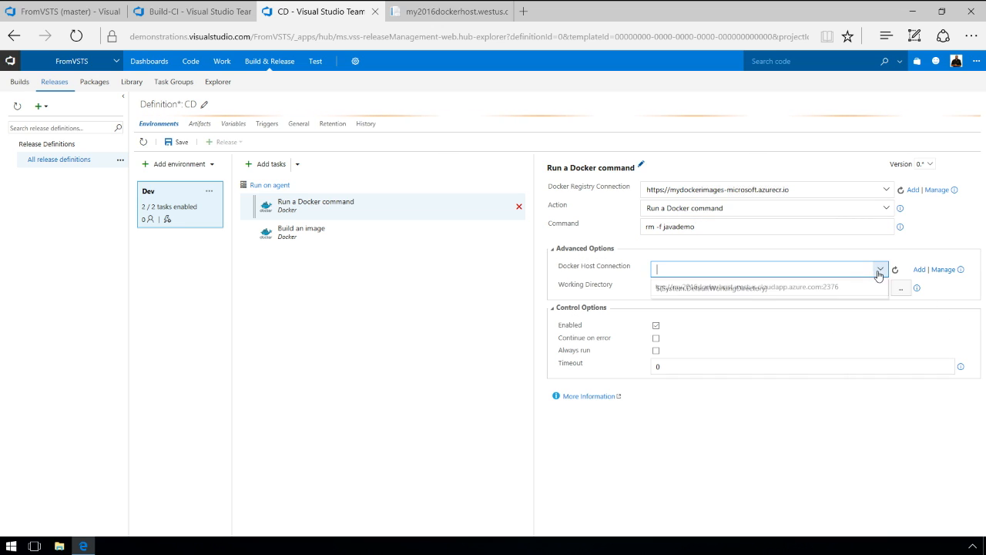
{"action": "left_click", "coordinate": [742, 290]}
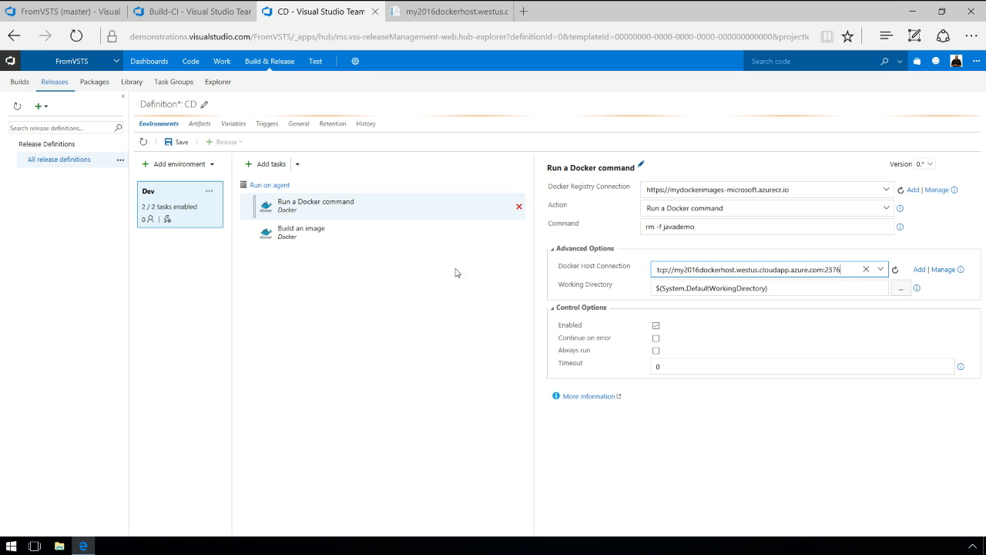
{"action": "left_click", "coordinate": [299, 237]}
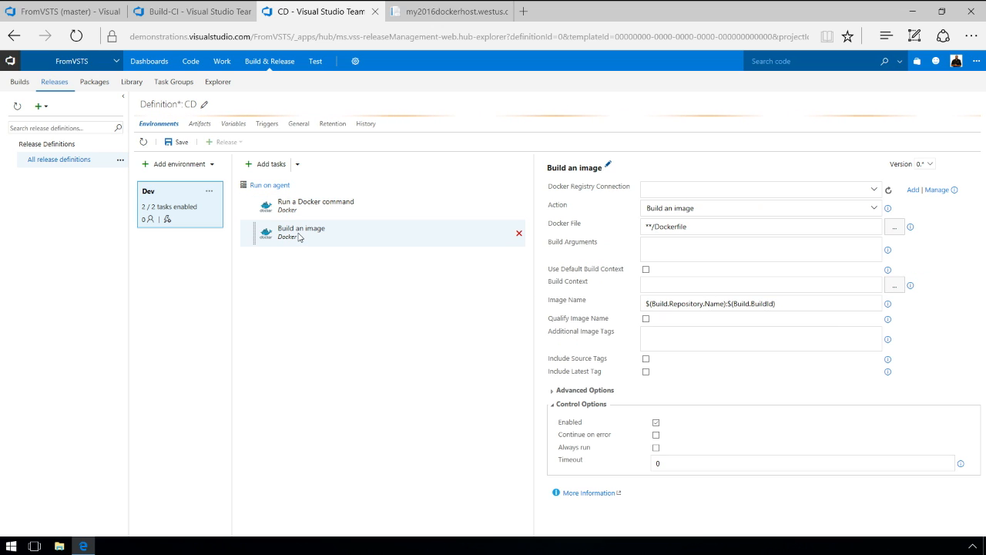
Point the second Docker task at the azurecr.io registry to run the javademo image.
{"action": "left_click", "coordinate": [874, 190]}
{"action": "left_click", "coordinate": [724, 210]}
{"action": "left_click", "coordinate": [710, 210]}
{"action": "left_click", "coordinate": [665, 259]}
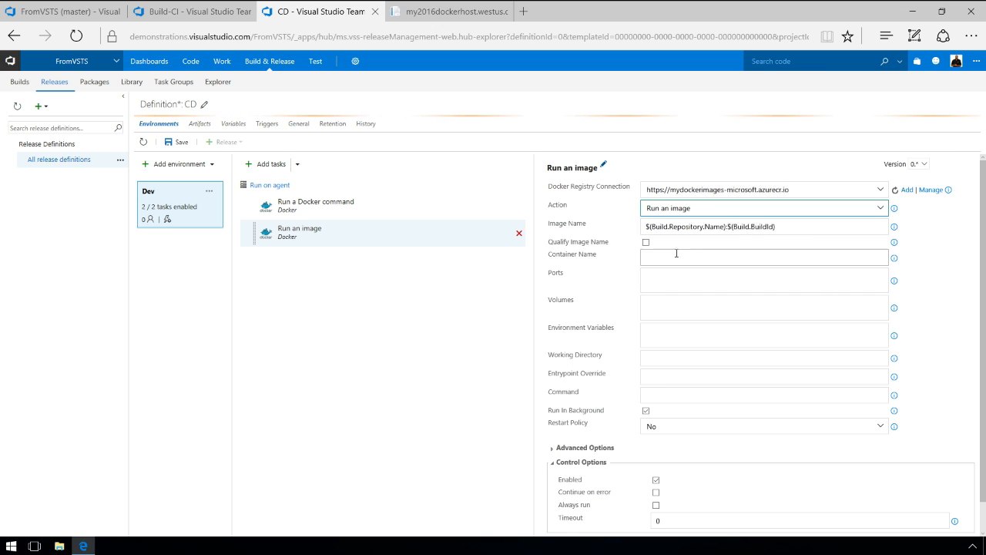
{"action": "left_click_drag", "start_coordinate": [869, 226], "coordinate": [532, 241]}
{"action": "type", "text": "mydockerimages-microsoft.azurecr.io/javademo:$(Build.BuildId)"}
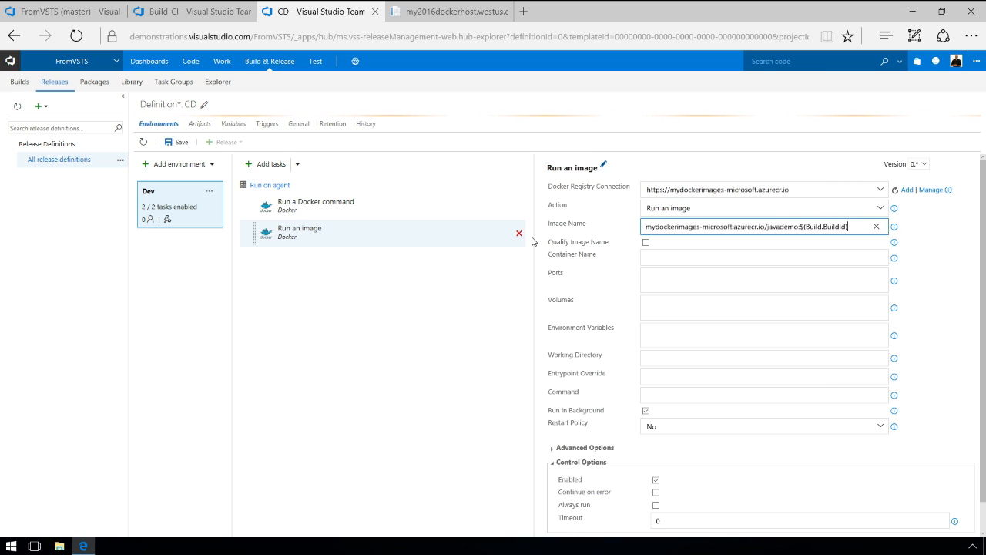
Map ports 8080:8080, name the container javademo, and target the Docker host on port 2376.
{"action": "left_click", "coordinate": [655, 274]}
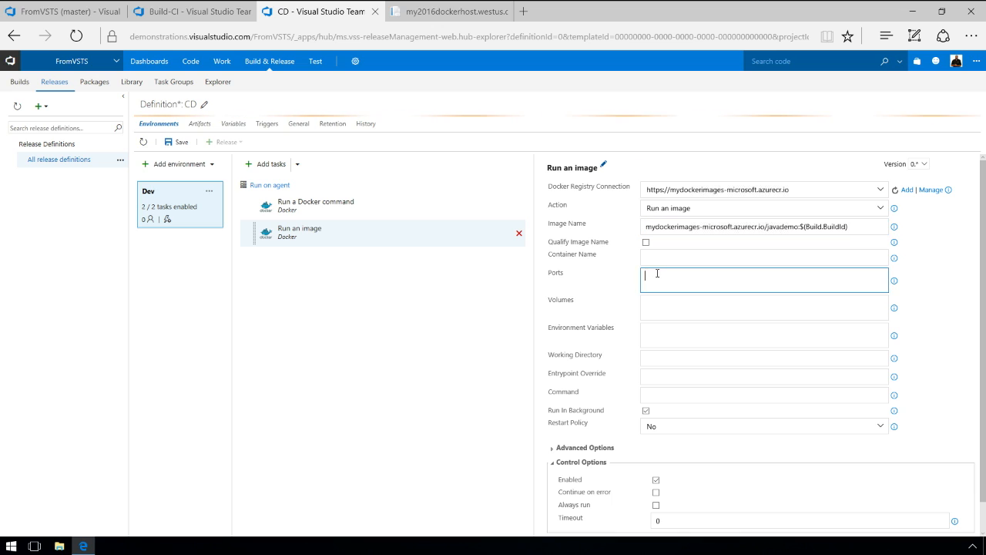
{"action": "type", "text": "8080:8080"}
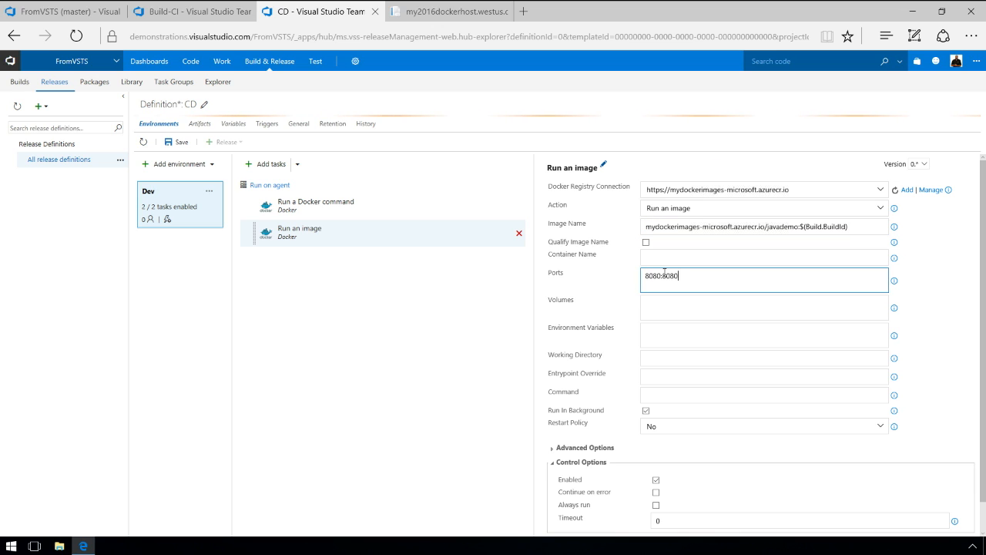
{"action": "left_click", "coordinate": [702, 257]}
{"action": "type", "text": "javademo"}
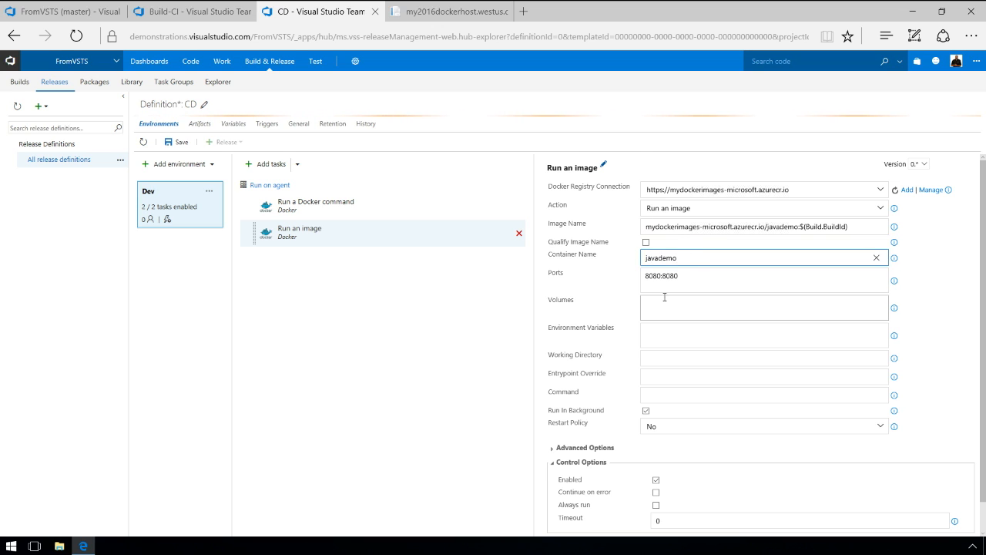
{"action": "scroll", "coordinate": [663, 297], "scroll_direction": "down", "scroll_amount": 1}
{"action": "left_click", "coordinate": [584, 416]}
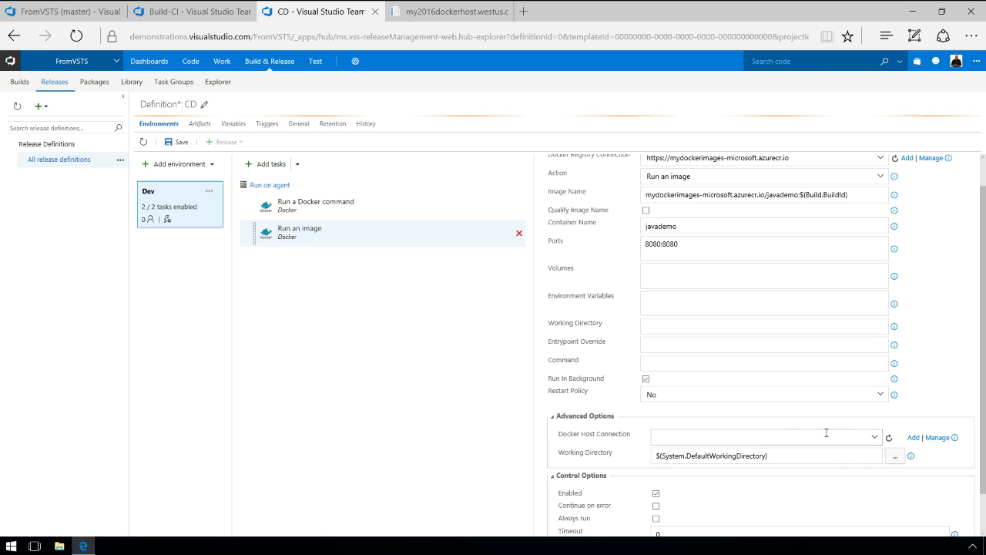
{"action": "left_click", "coordinate": [874, 437]}
{"action": "left_click", "coordinate": [726, 455]}
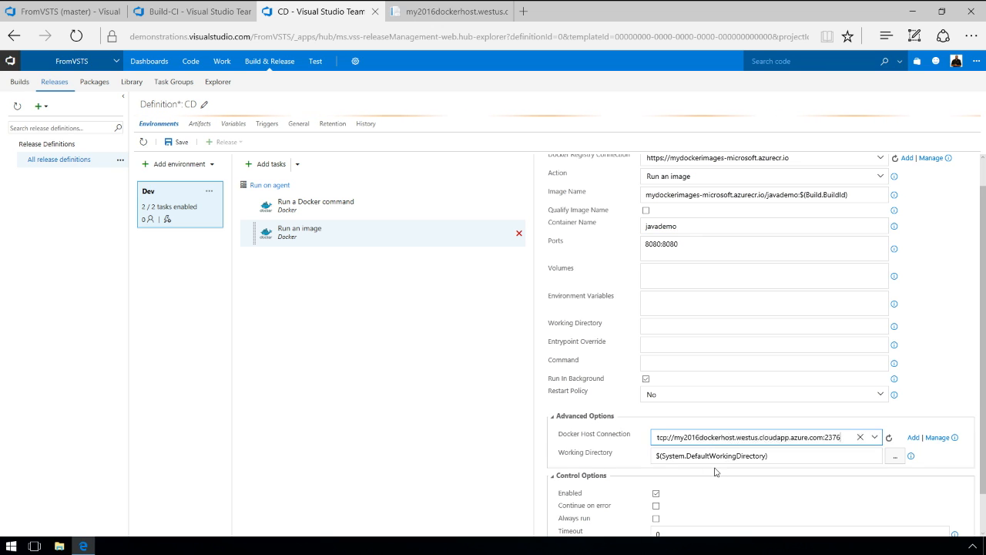
{"action": "left_click", "coordinate": [209, 191]}
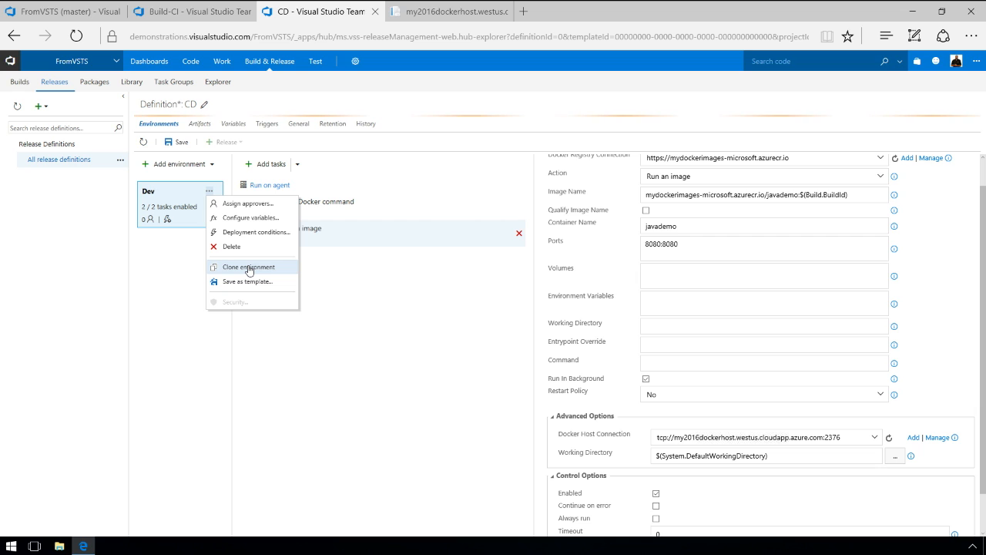
{"action": "left_click", "coordinate": [181, 264]}
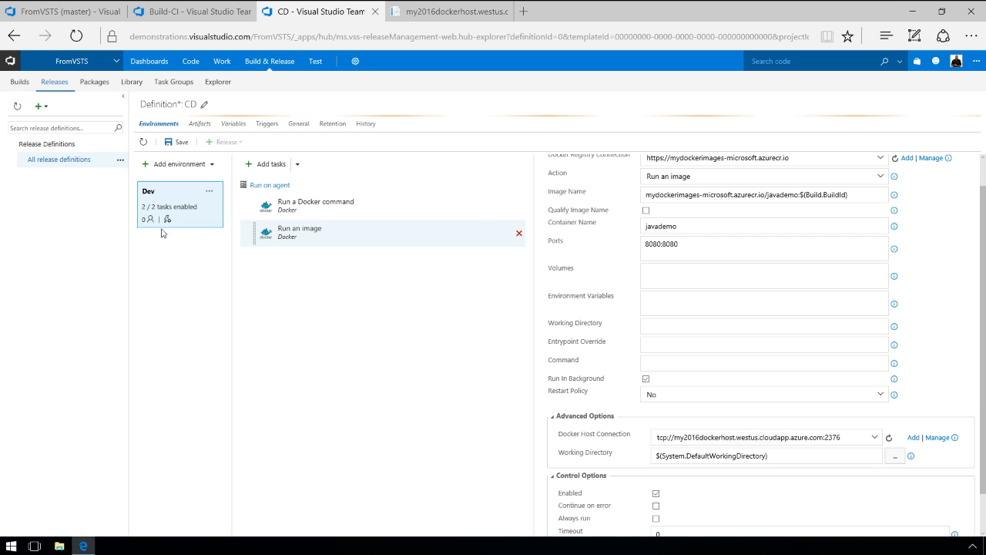
{"action": "left_click", "coordinate": [209, 192]}
{"action": "left_click", "coordinate": [243, 202]}
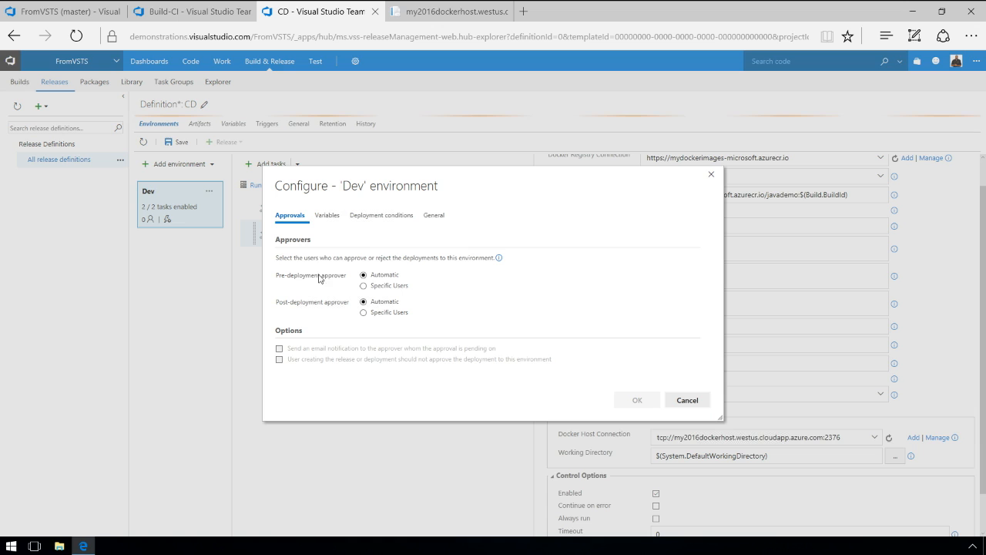
{"action": "left_click", "coordinate": [365, 286]}
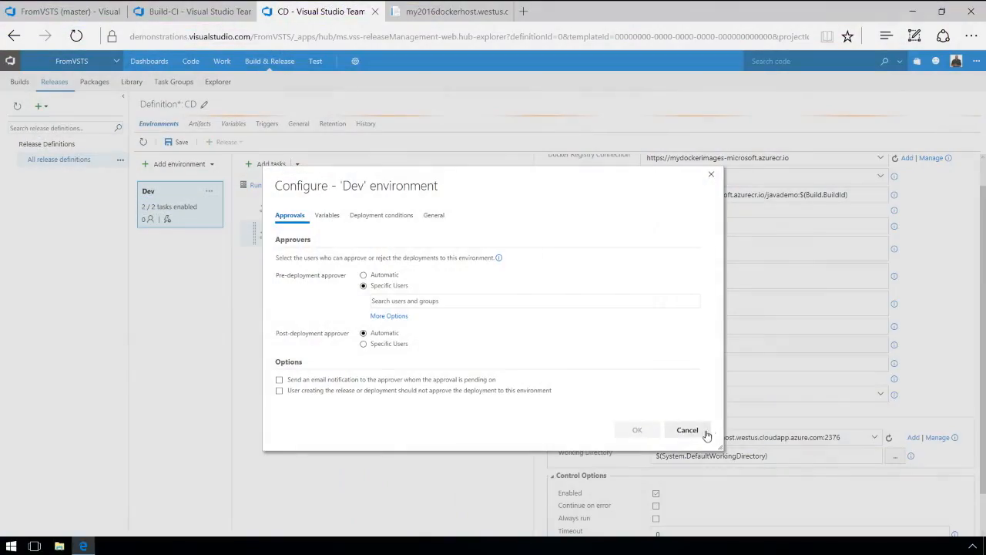
{"action": "left_click", "coordinate": [688, 430]}
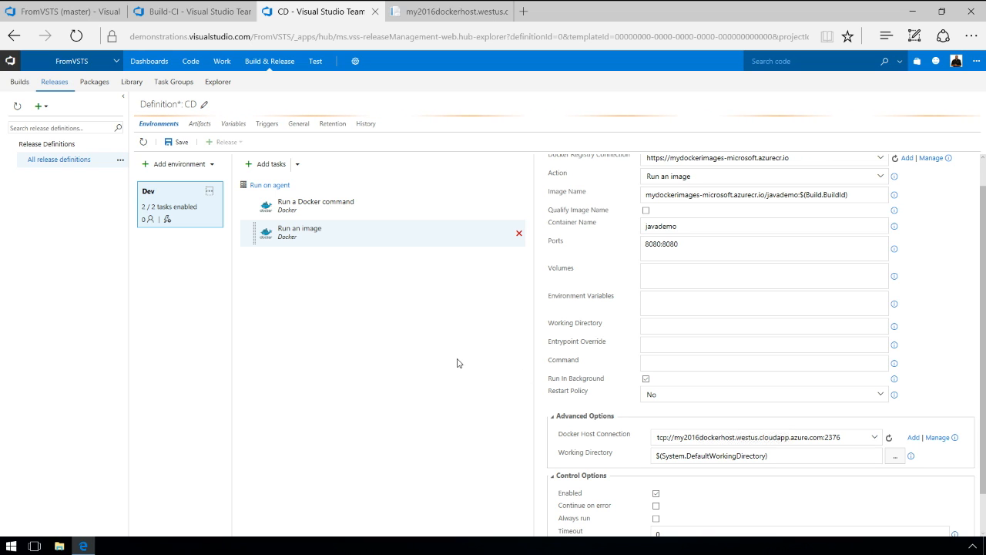
Save the CD definition, create Release-1 from build 20170425.1, and open its summary.
{"action": "left_click", "coordinate": [182, 143]}
{"action": "left_click", "coordinate": [534, 337]}
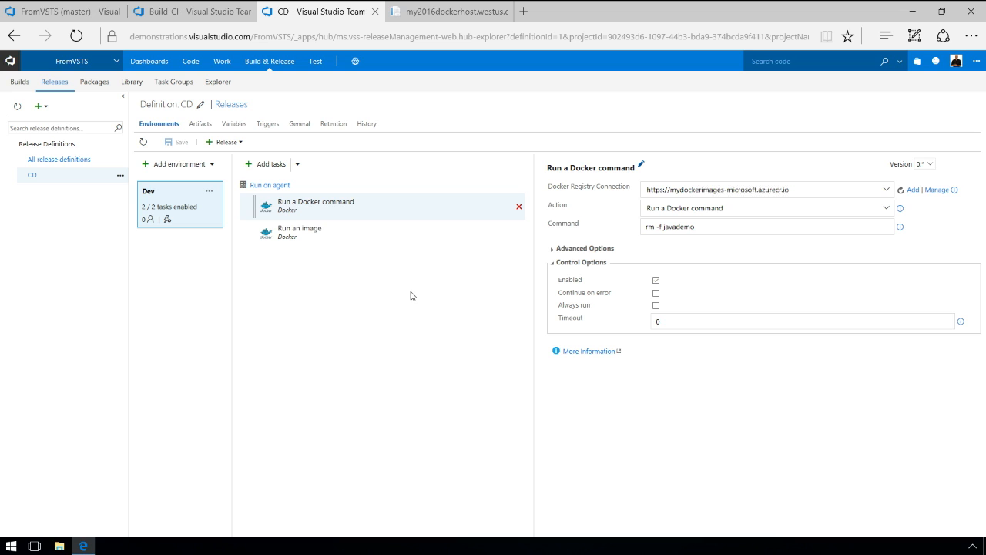
{"action": "left_click", "coordinate": [229, 141]}
{"action": "left_click", "coordinate": [254, 164]}
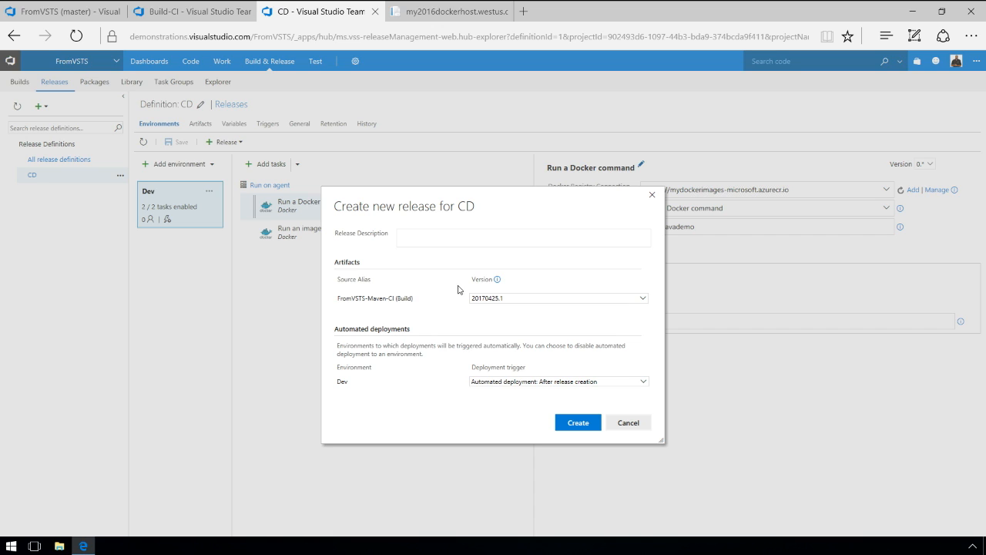
{"action": "left_click", "coordinate": [644, 299]}
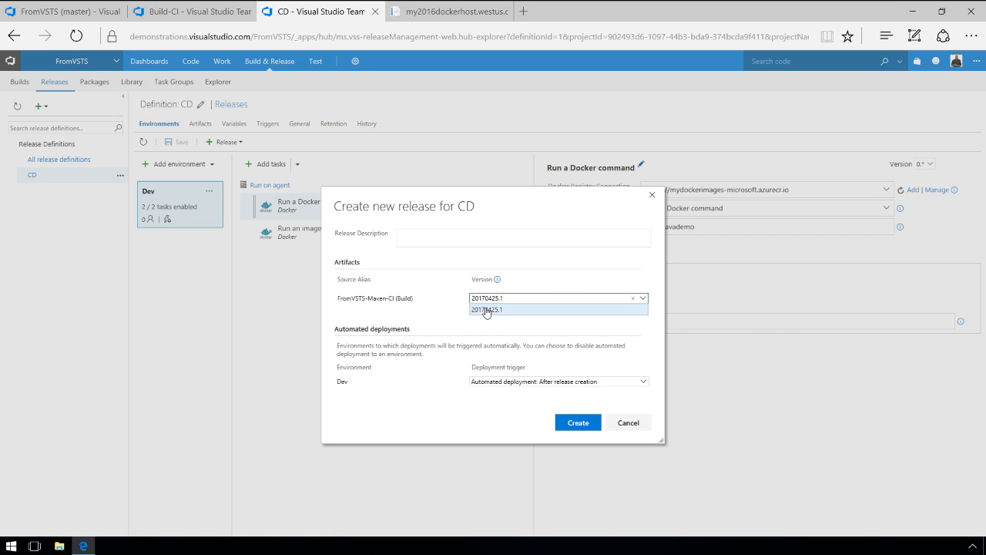
{"action": "left_click", "coordinate": [460, 310]}
{"action": "left_click", "coordinate": [565, 423]}
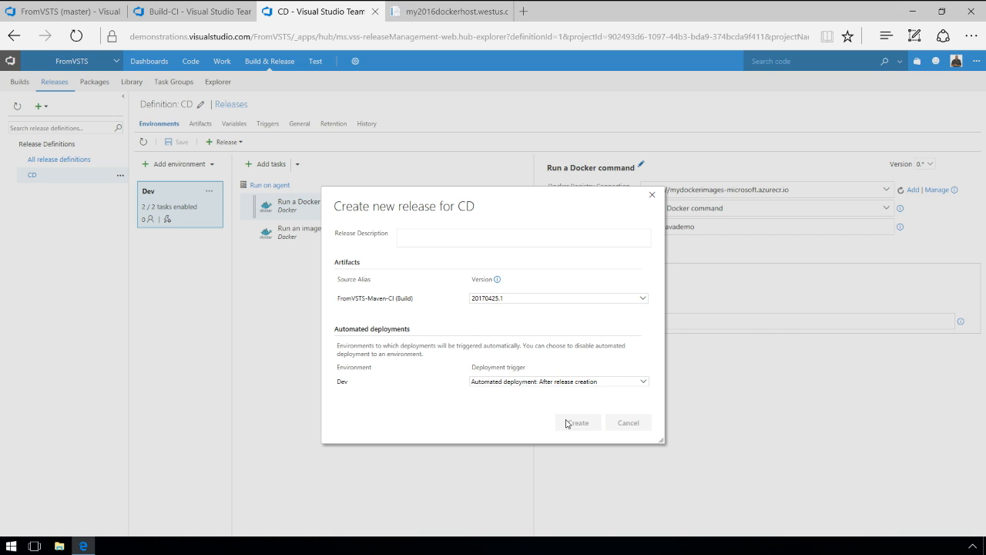
{"action": "left_click", "coordinate": [176, 160]}
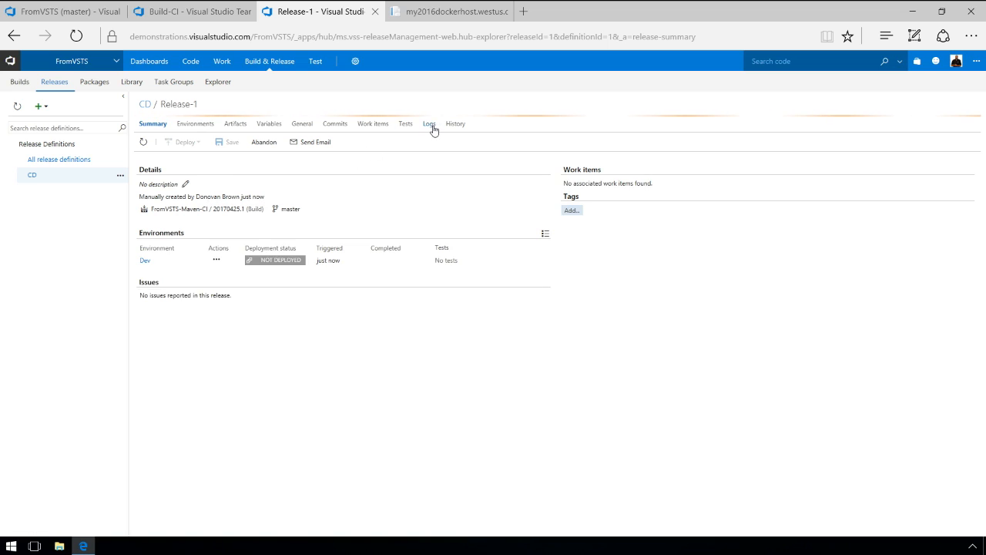
Check Release-1's logs showing all Dev steps succeeded, then go to the my2016dockerhost tab.
{"action": "left_click", "coordinate": [432, 127]}
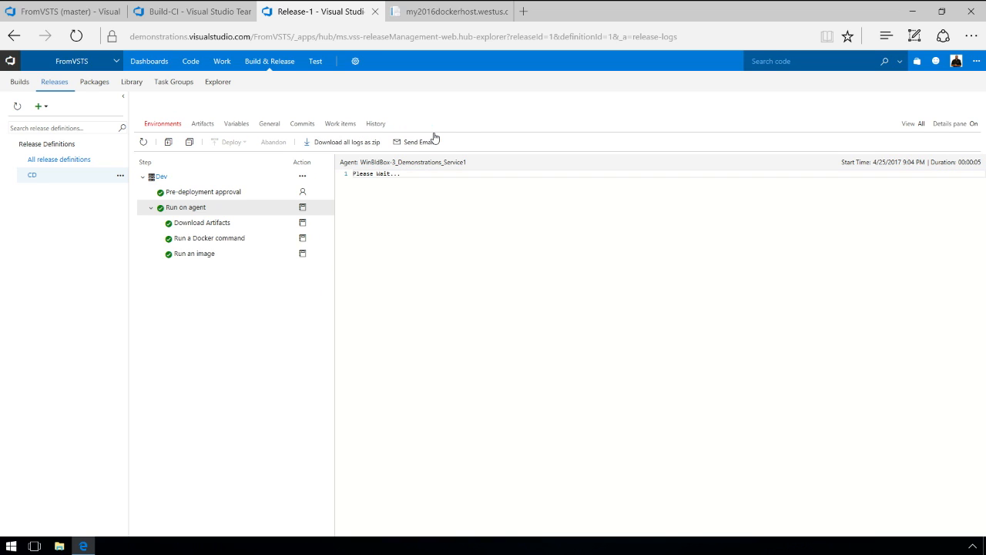
{"action": "left_click", "coordinate": [454, 13]}
Reload my2016dockerhost.westus.cloudapp.azure.com:8080 to show the app served by the javademo container.
{"action": "left_click", "coordinate": [76, 36]}
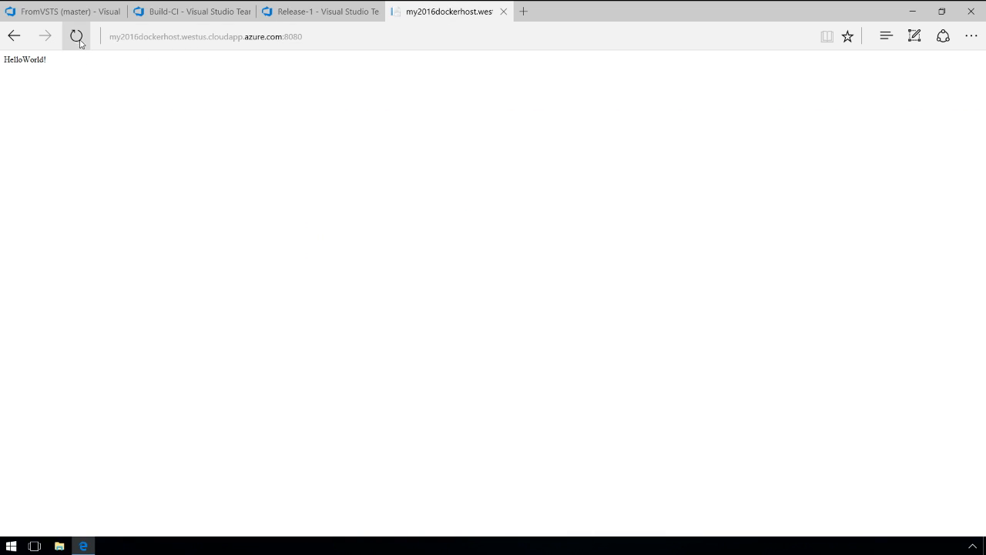